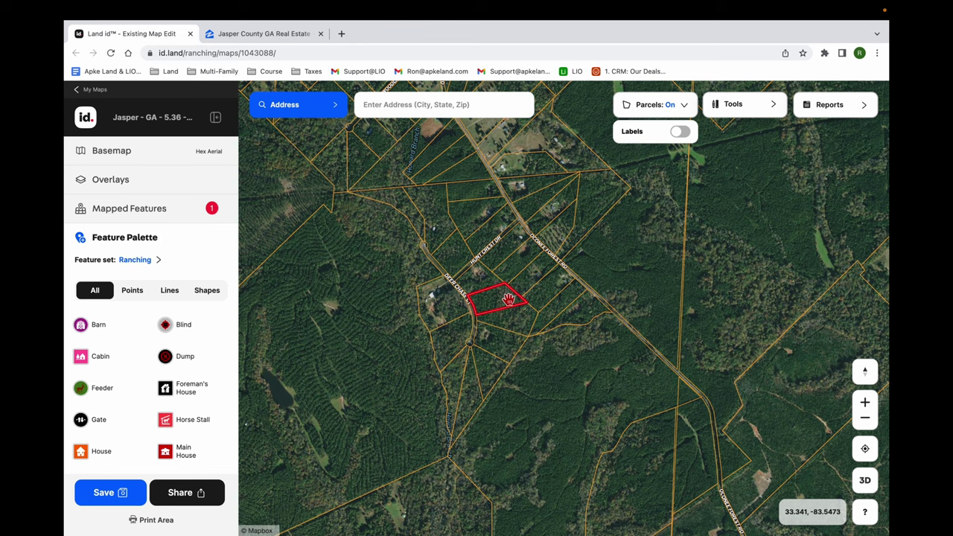
scroll(504, 301, up, 2)
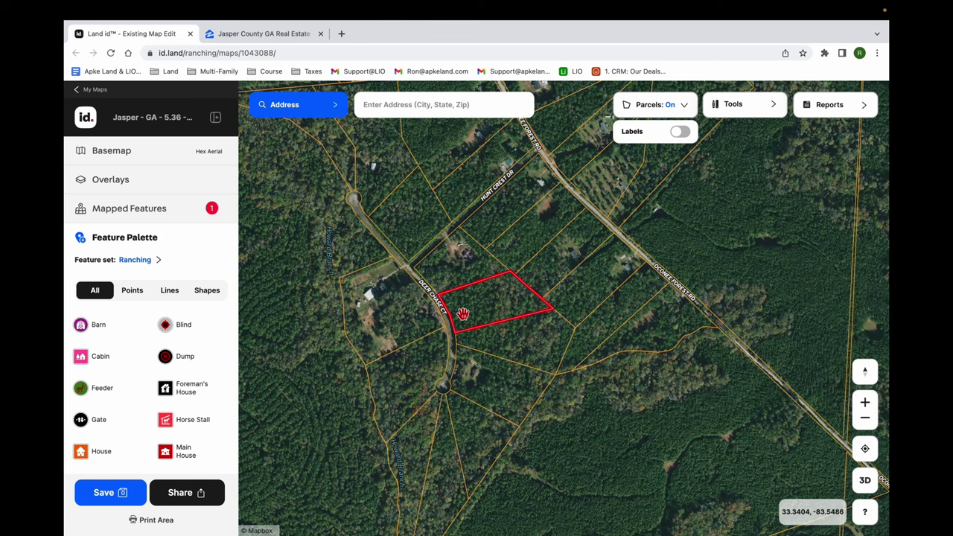
click(481, 306)
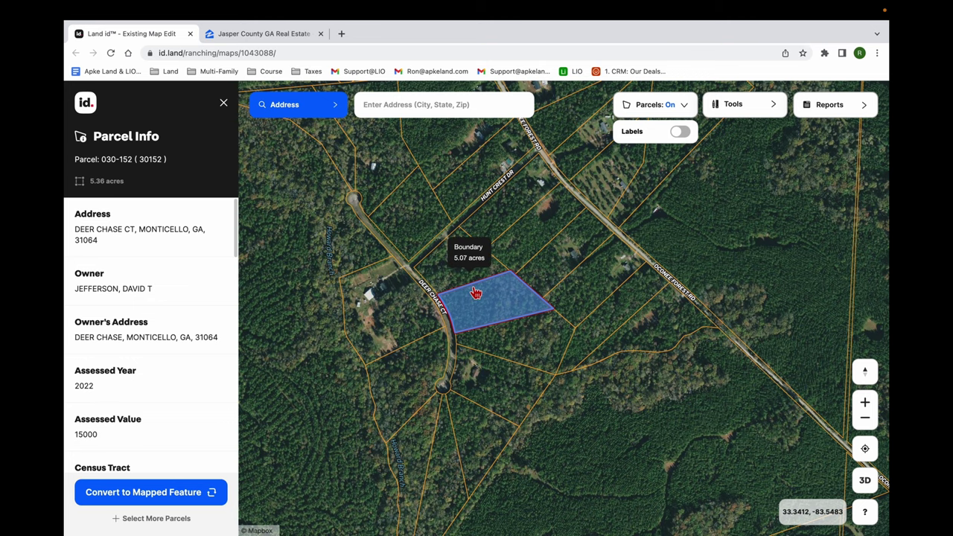
click(223, 102)
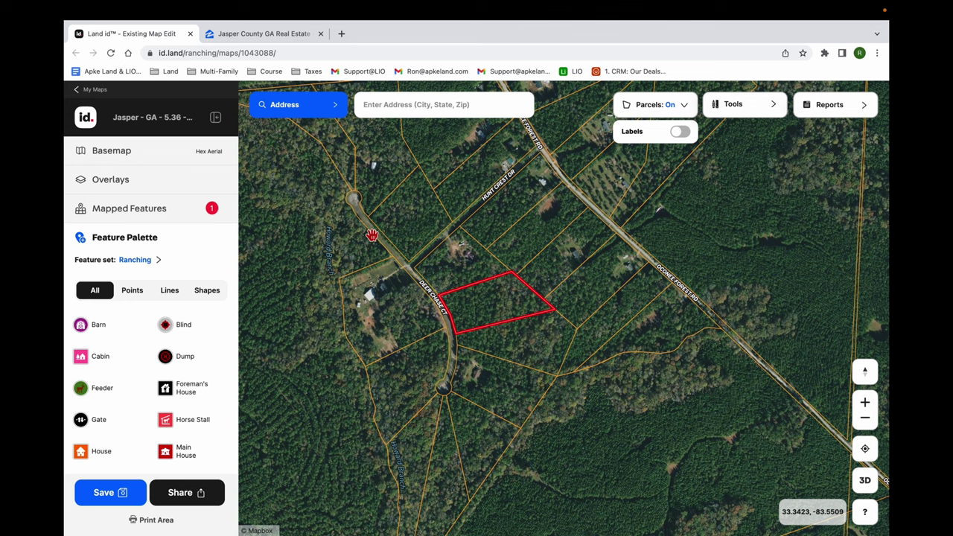
scroll(402, 303, up, 2)
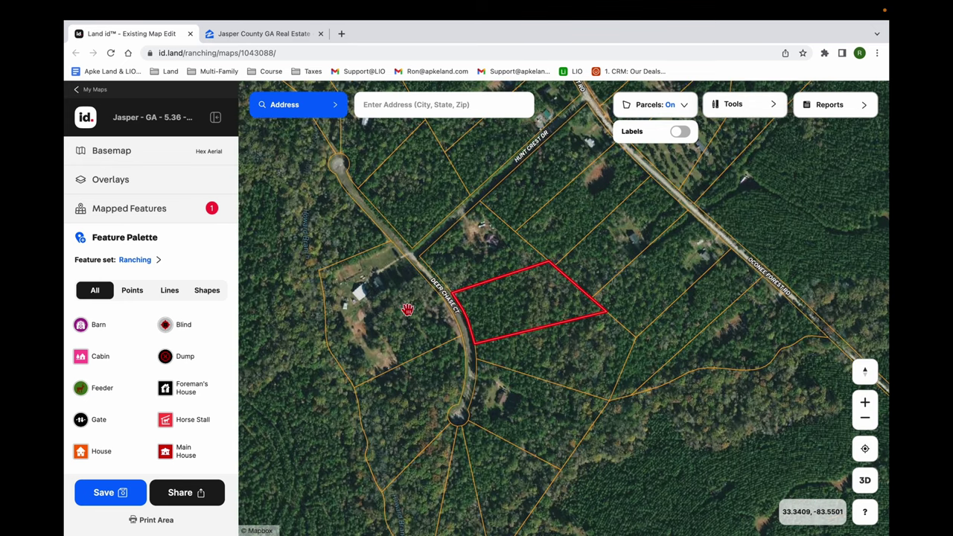
Switch the basemap from Hex Aerial to Google imagery after briefly trying MB Satellite.
click(117, 183)
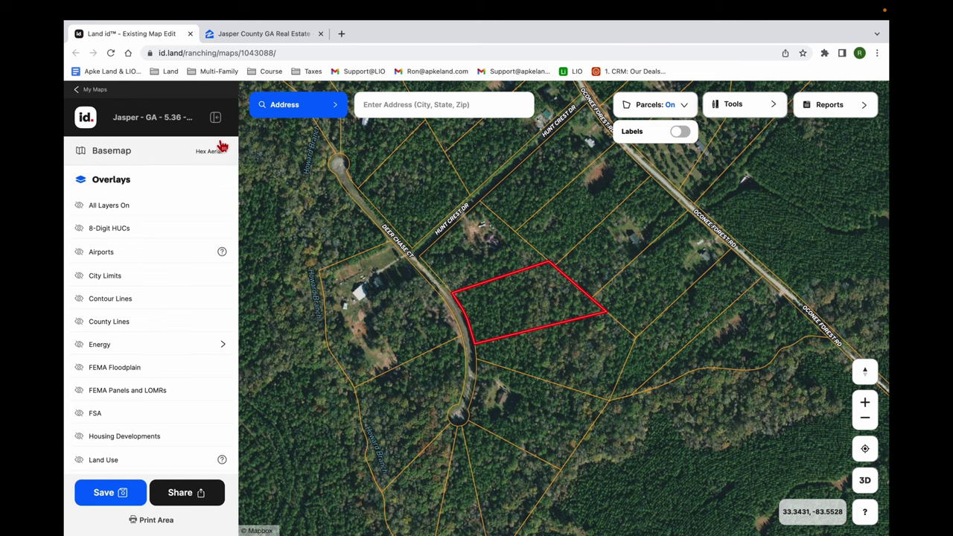
click(125, 155)
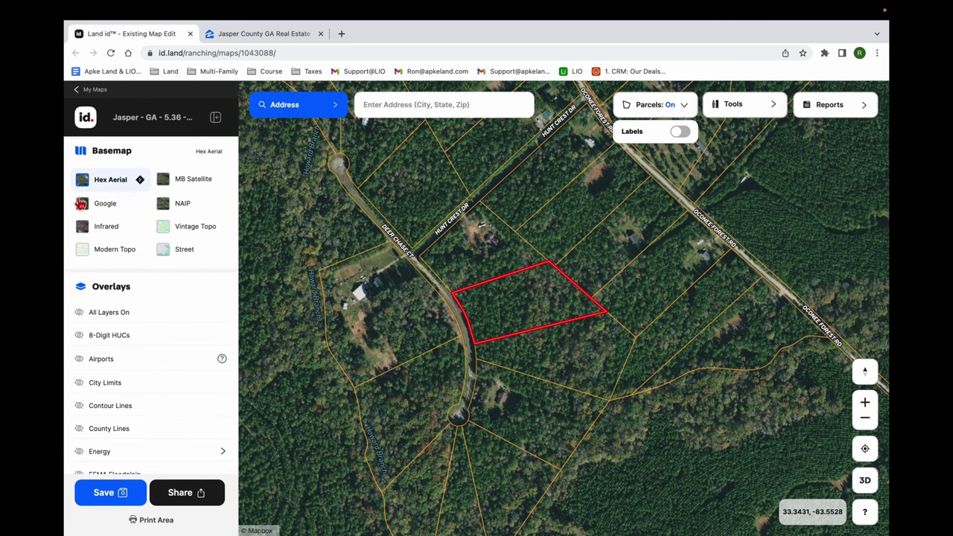
click(107, 205)
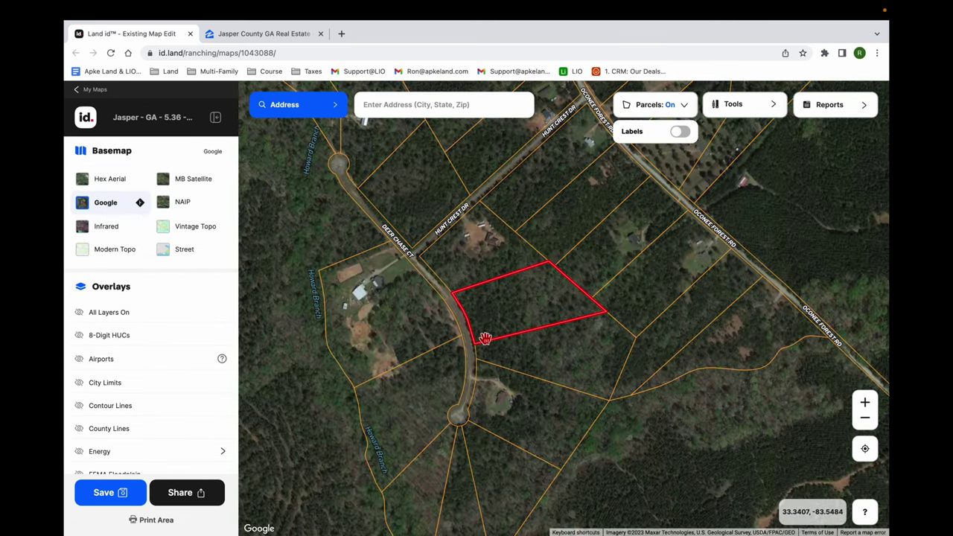
click(203, 186)
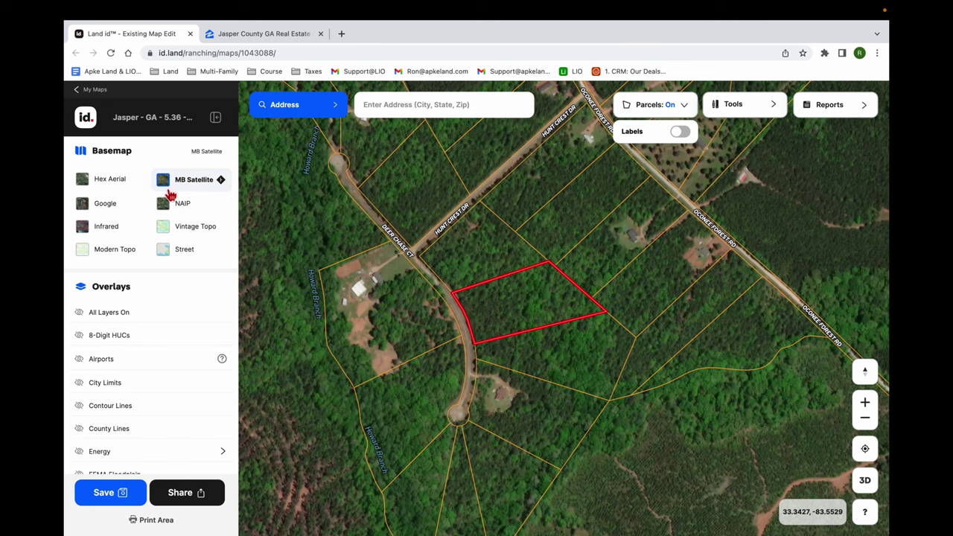
click(109, 187)
click(108, 199)
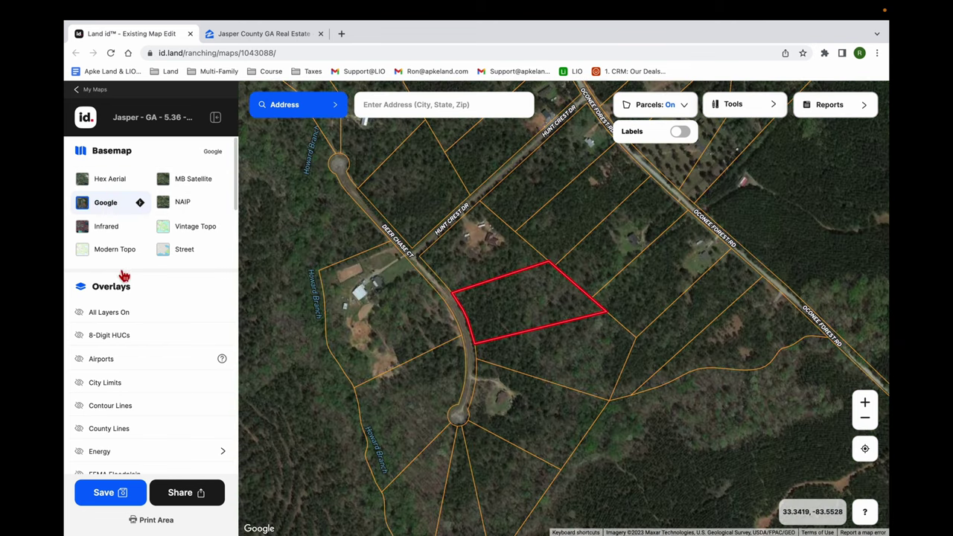
Turn on Contour Lines and zoom around the parcel to see the 500–560 FT labels.
scroll(158, 316, down, 2)
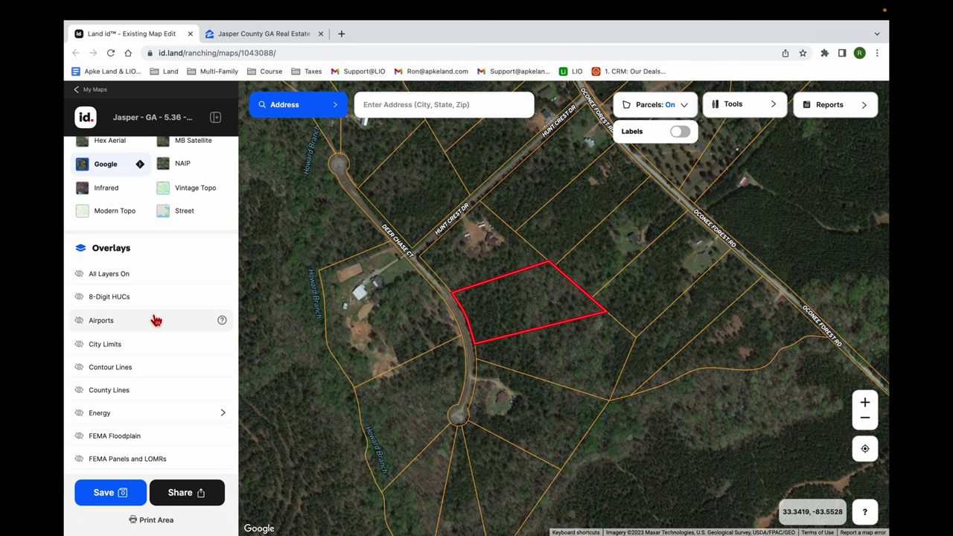
click(138, 369)
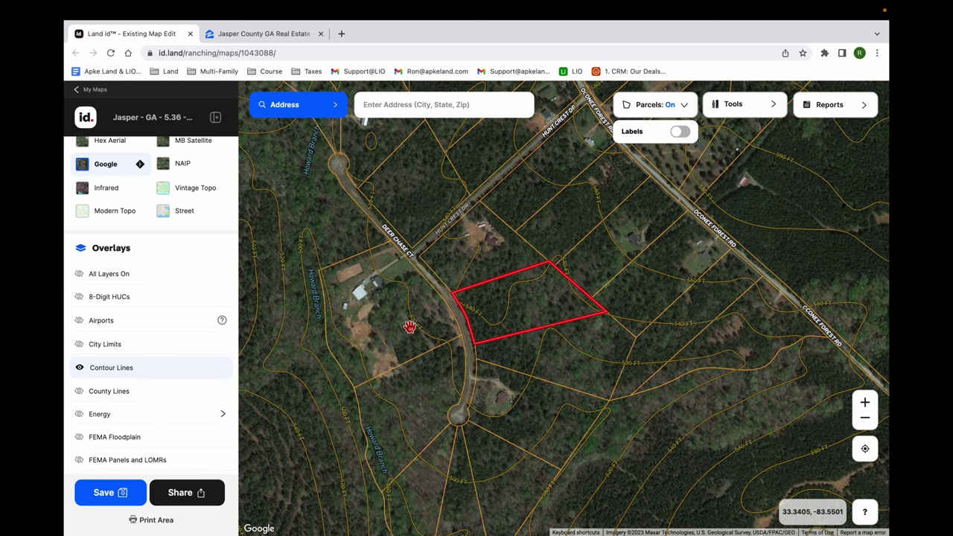
scroll(509, 343, up, 2)
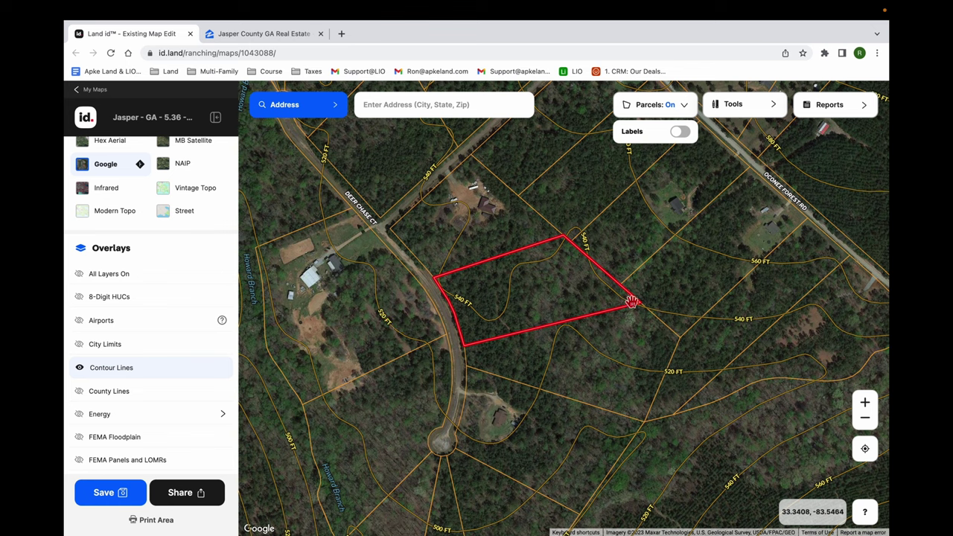
scroll(631, 302, down, 3)
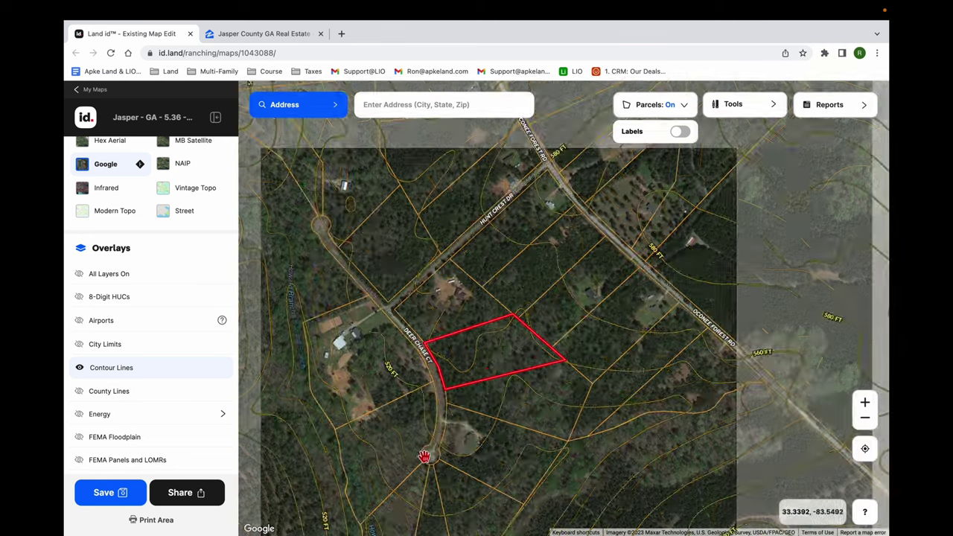
scroll(477, 379, up, 3)
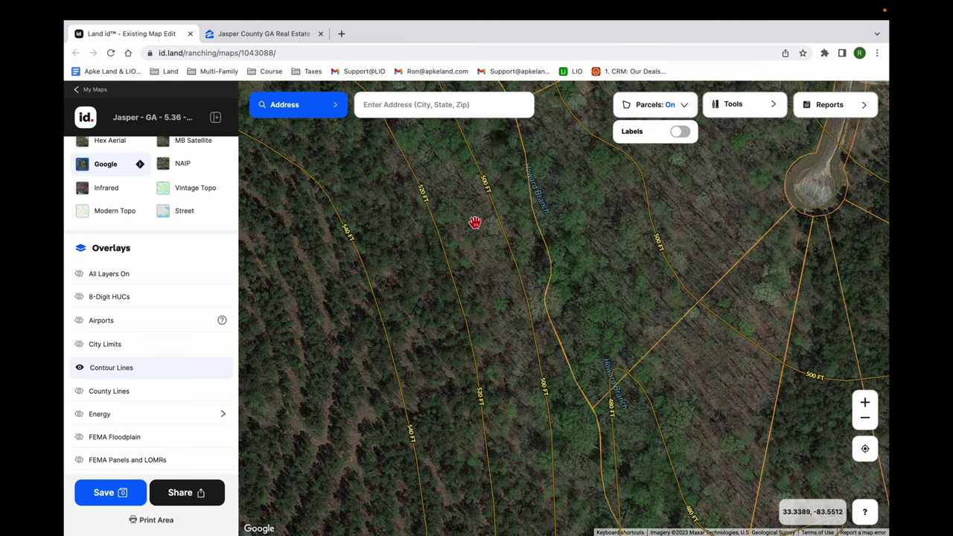
scroll(530, 244, down, 1)
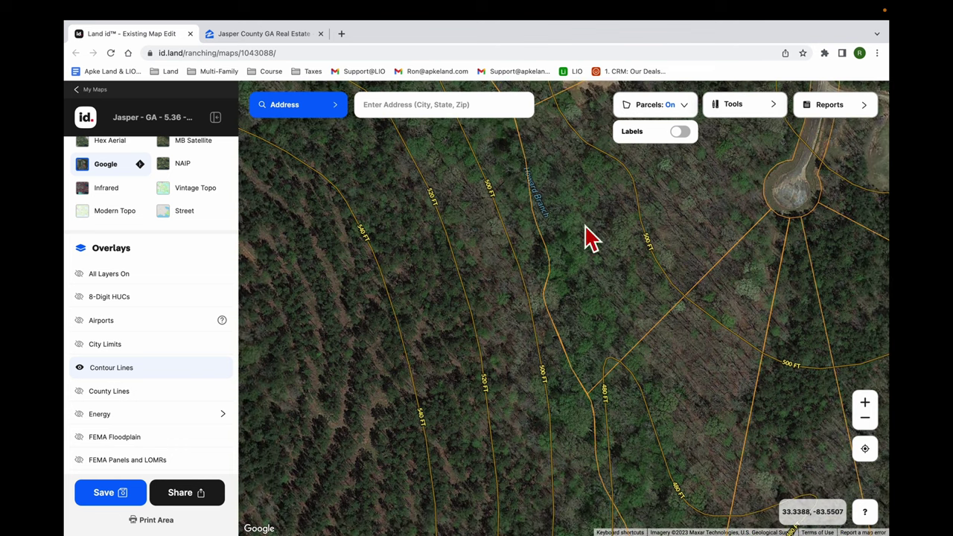
scroll(453, 273, down, 2)
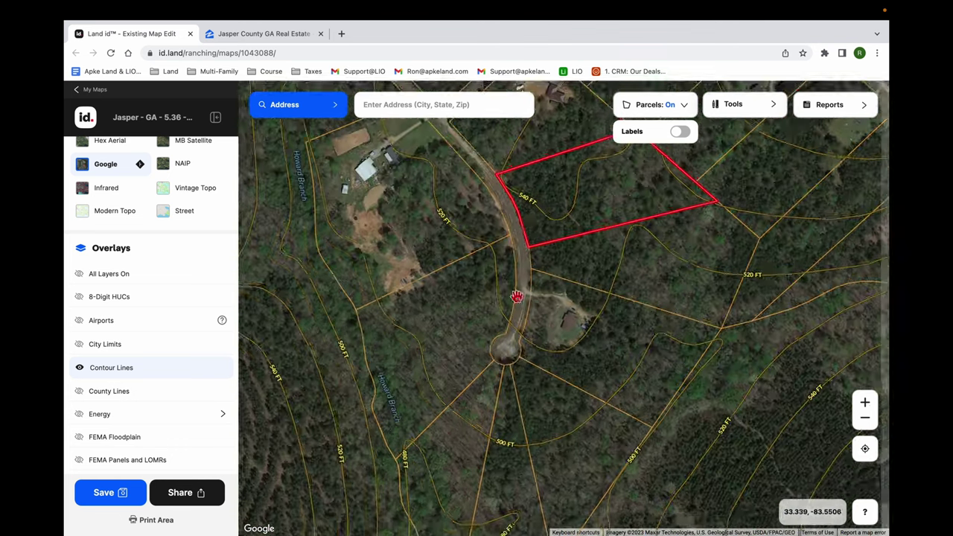
drag(517, 296, 468, 351)
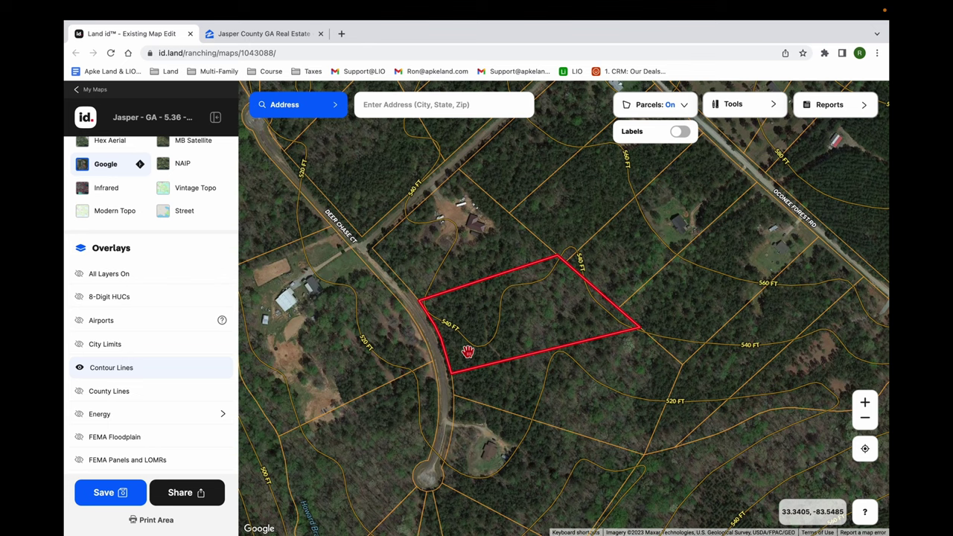
scroll(142, 436, down, 2)
Toggle the FEMA Floodplain overlay and zoom out and in to check the cyan flood zones.
click(139, 355)
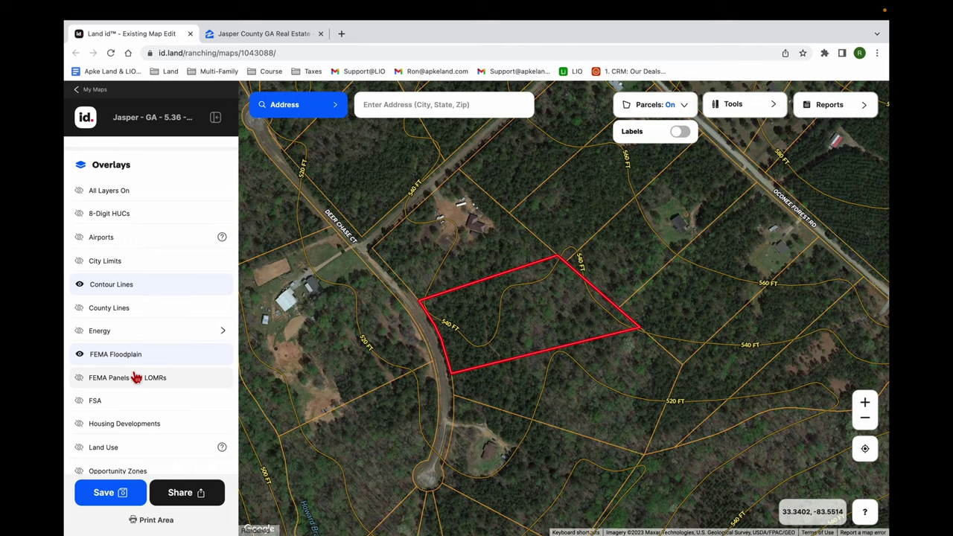
scroll(425, 378, down, 5)
scroll(425, 384, up, 3)
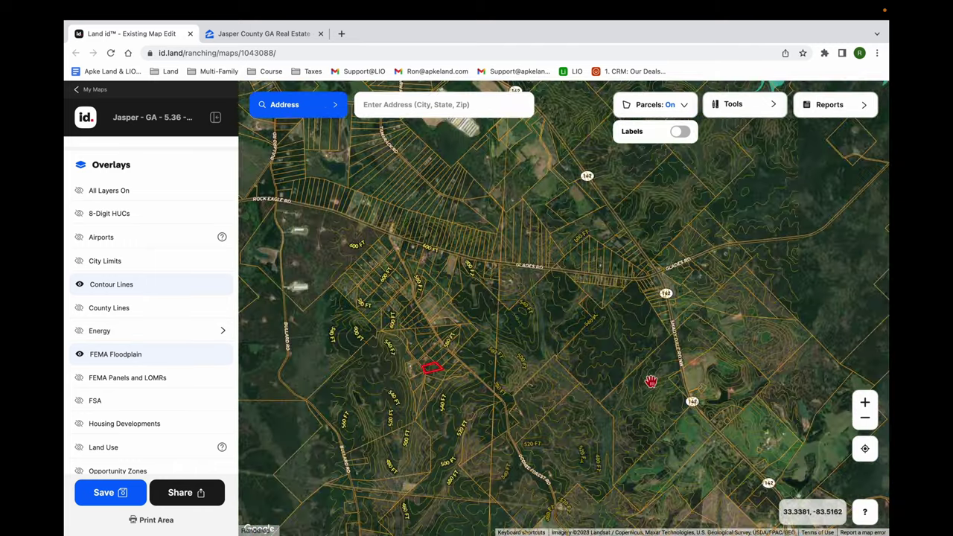
scroll(555, 361, down, 2)
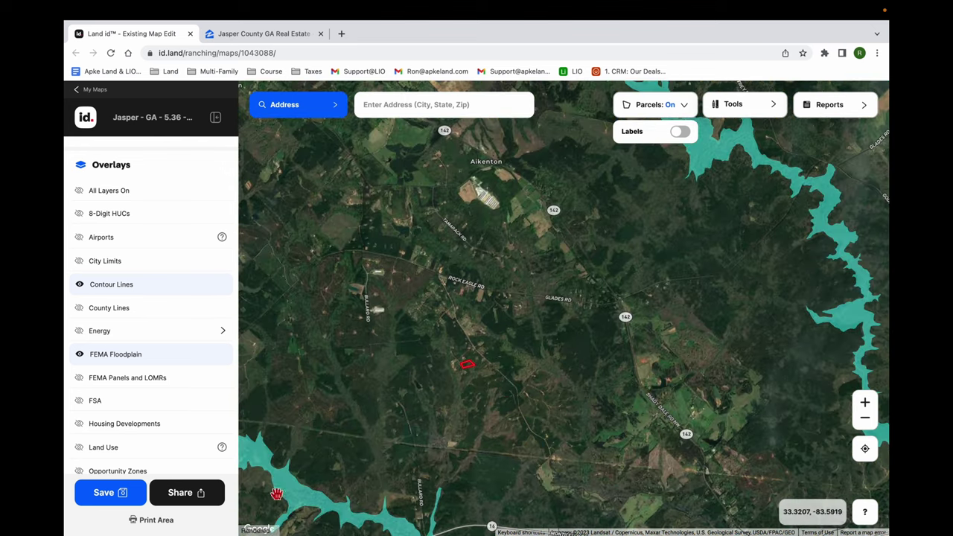
scroll(475, 389, up, 5)
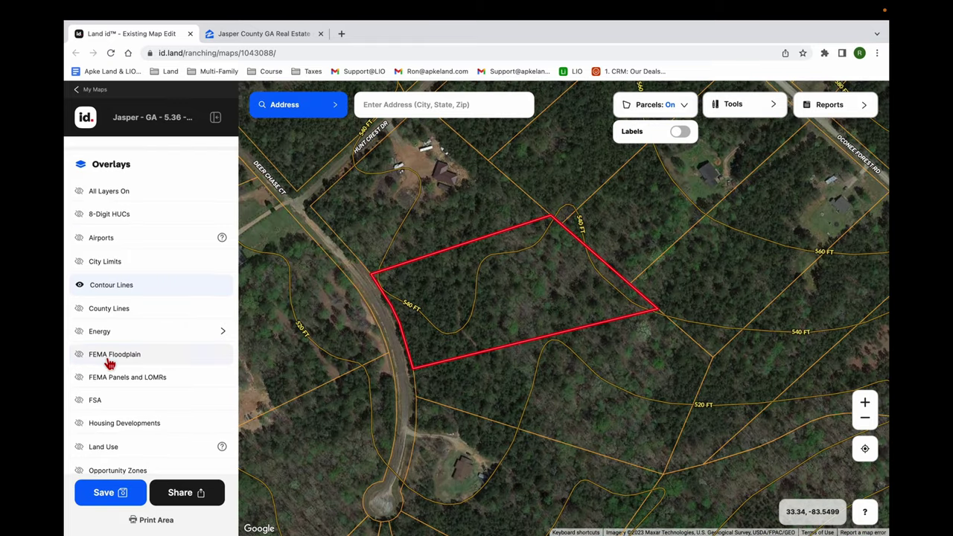
scroll(109, 363, down, 5)
scroll(108, 362, down, 4)
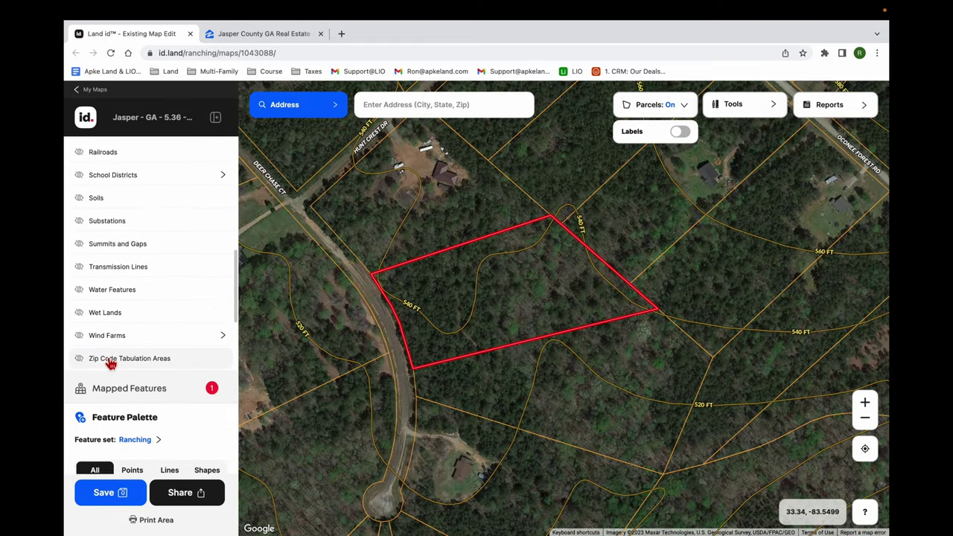
Turn on the Wet Lands overlay and nudge the map to re-center the parcel outline.
click(137, 323)
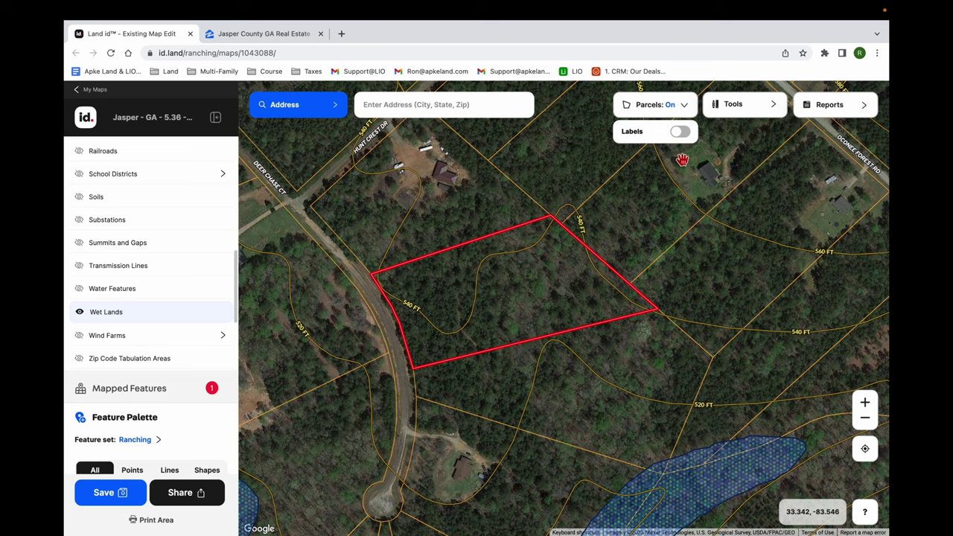
drag(373, 322, 400, 322)
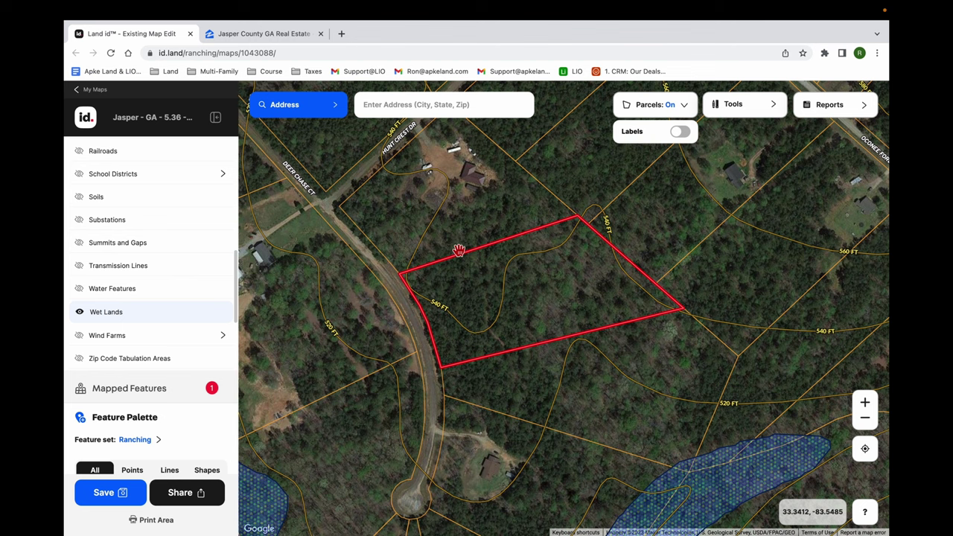
Show County Lines, zoom out to frame Jasper County around Monticello, then go to Zillow's listings.
scroll(518, 298, down, 5)
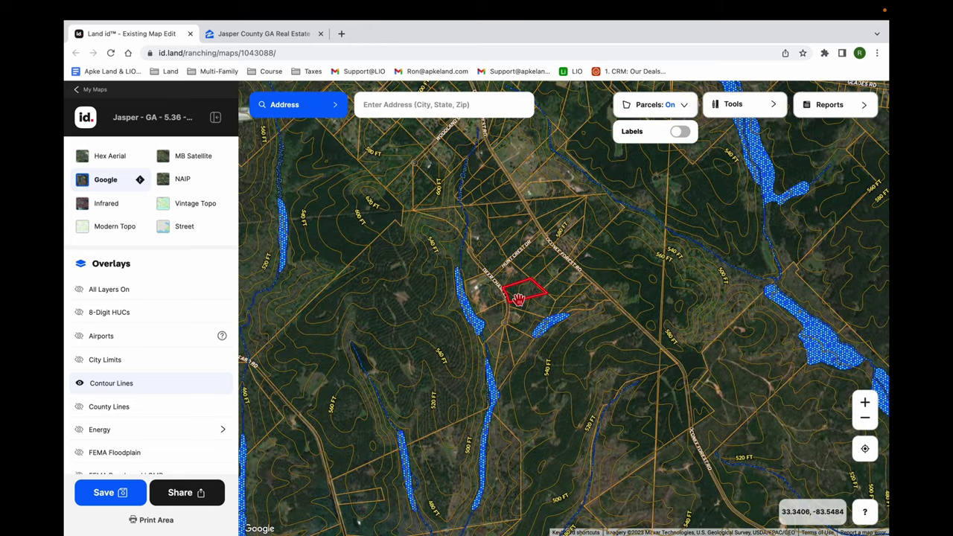
click(137, 411)
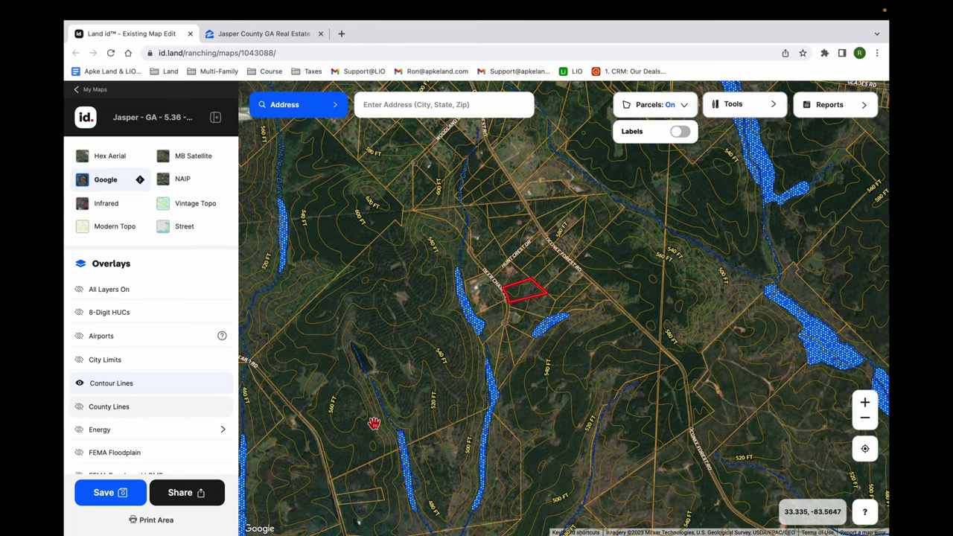
scroll(416, 341, down, 2)
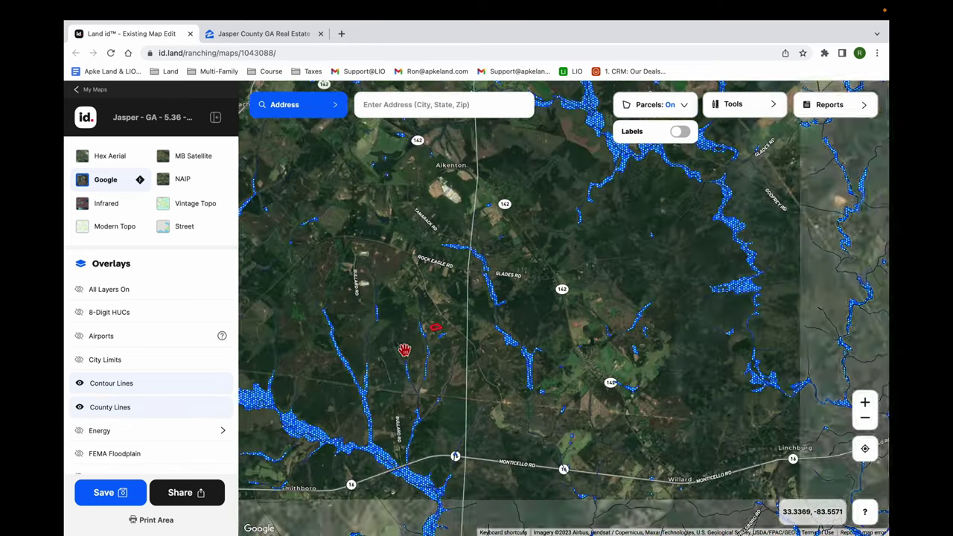
scroll(387, 353, down, 2)
drag(388, 353, 466, 348)
scroll(467, 347, down, 2)
drag(311, 430, 538, 360)
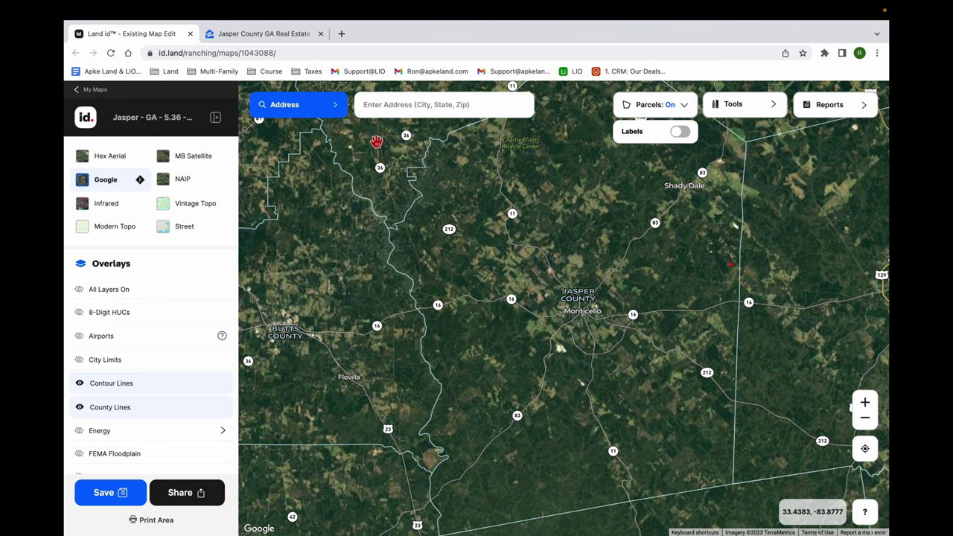
click(268, 37)
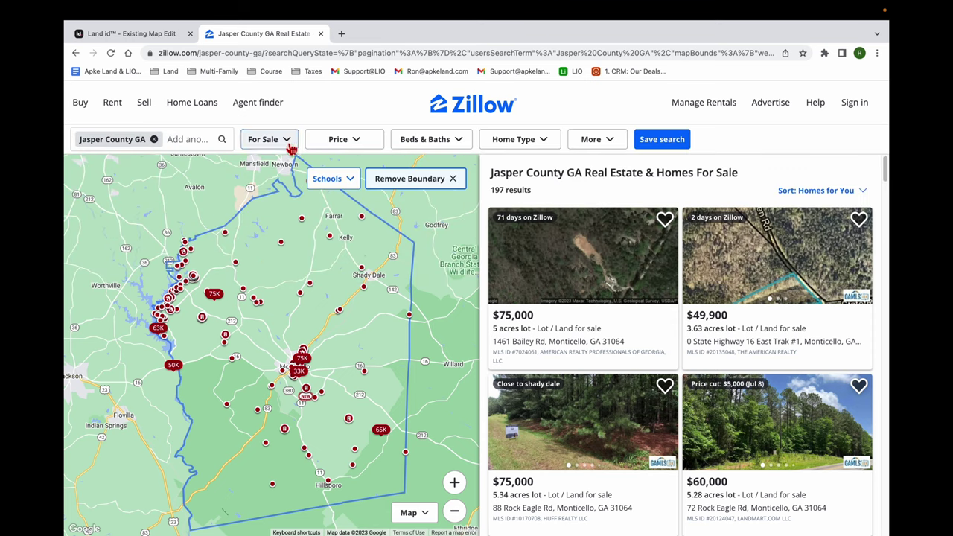
Filter the home type to Lots/Land only, cutting the results from 197 to 107.
click(532, 140)
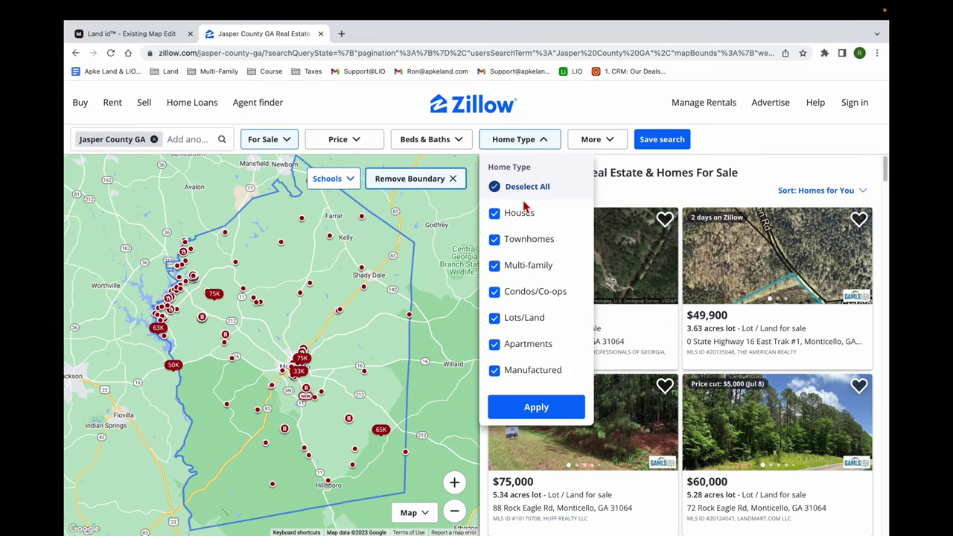
click(494, 189)
click(497, 316)
click(771, 153)
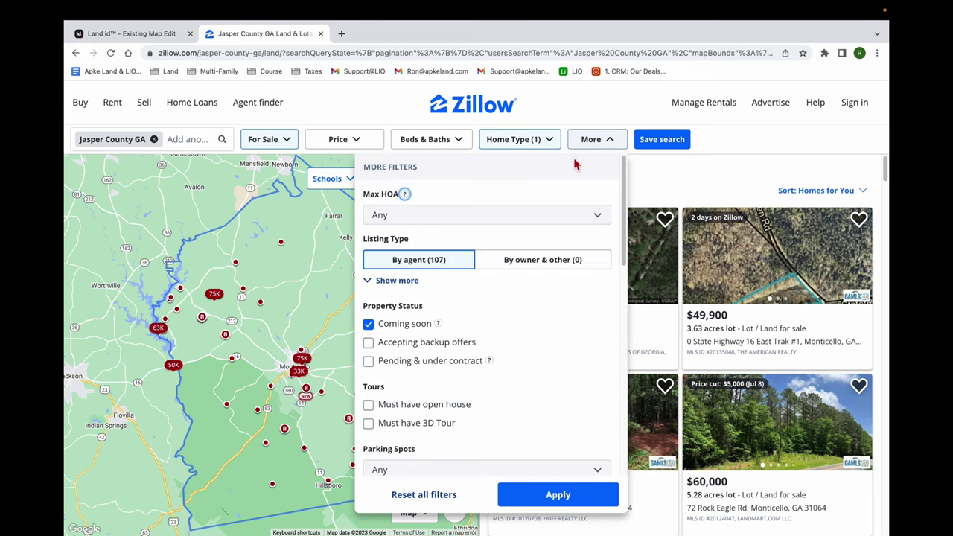
Limit the lot size to 2–10 acres, leaving 27 Jasper County land listings.
scroll(572, 257, down, 4)
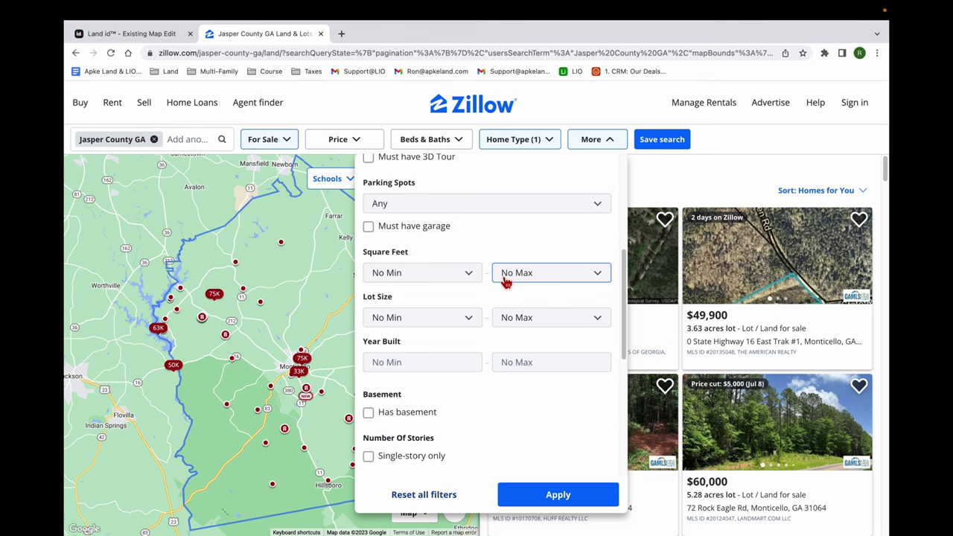
click(440, 318)
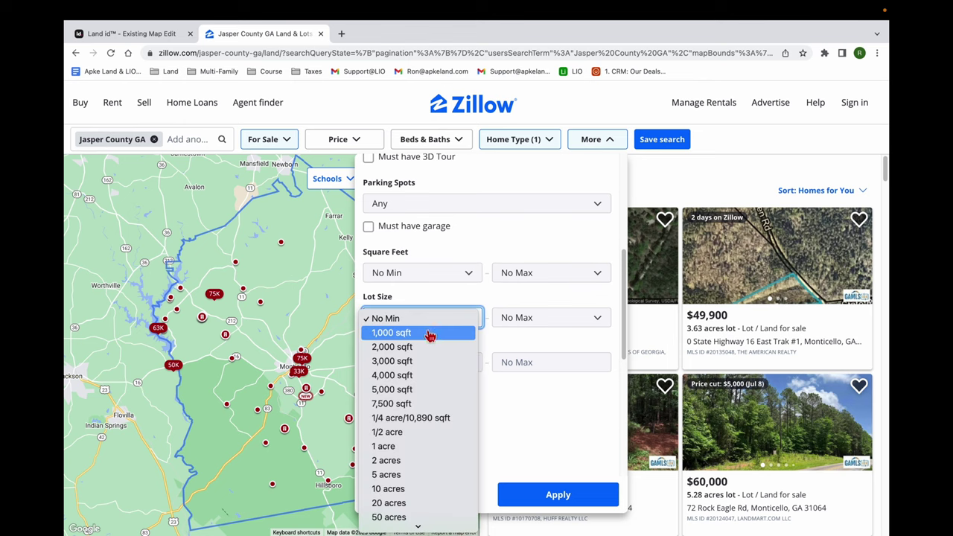
scroll(417, 350, down, 1)
click(460, 454)
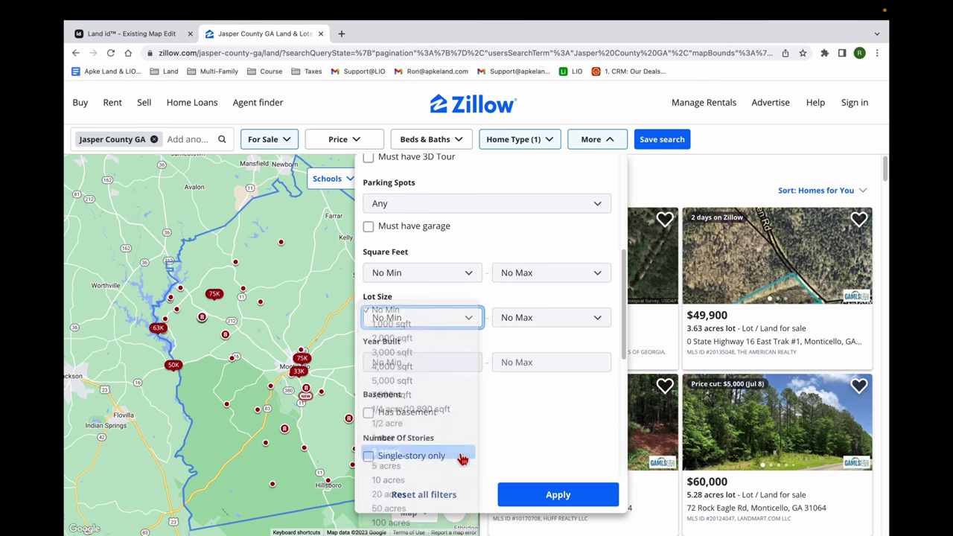
click(547, 317)
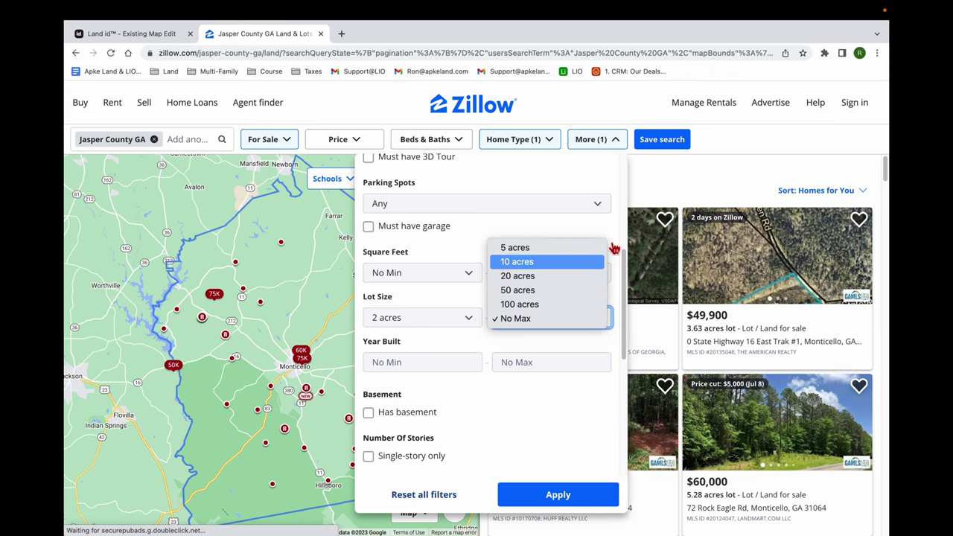
click(577, 262)
click(747, 140)
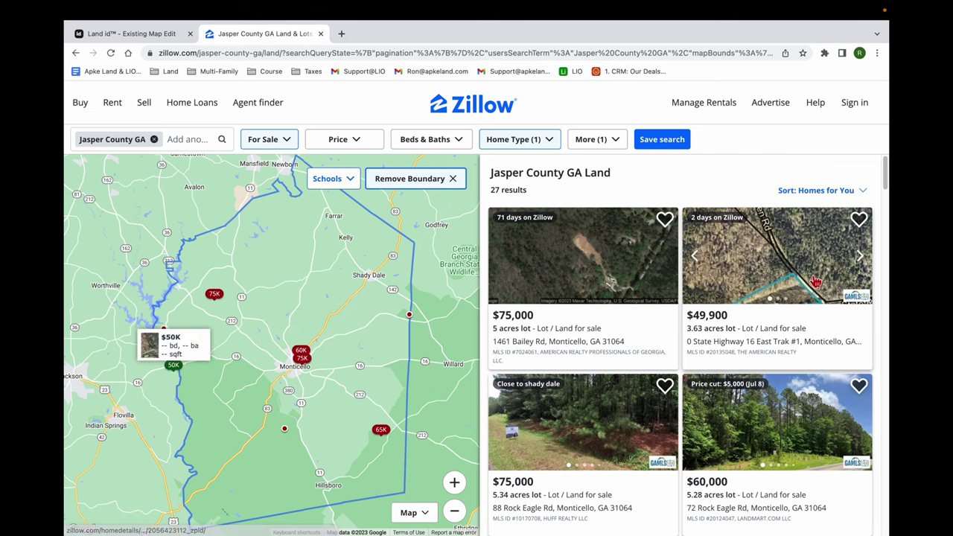
Pan the map toward Madison and Lake Oconee until only 3 land listings remain.
scroll(670, 272, down, 1)
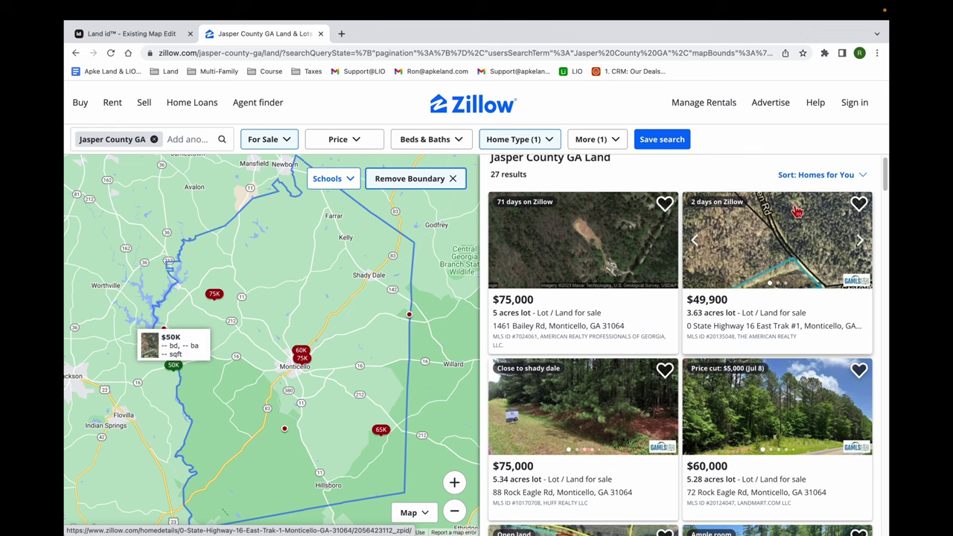
drag(404, 283, 260, 324)
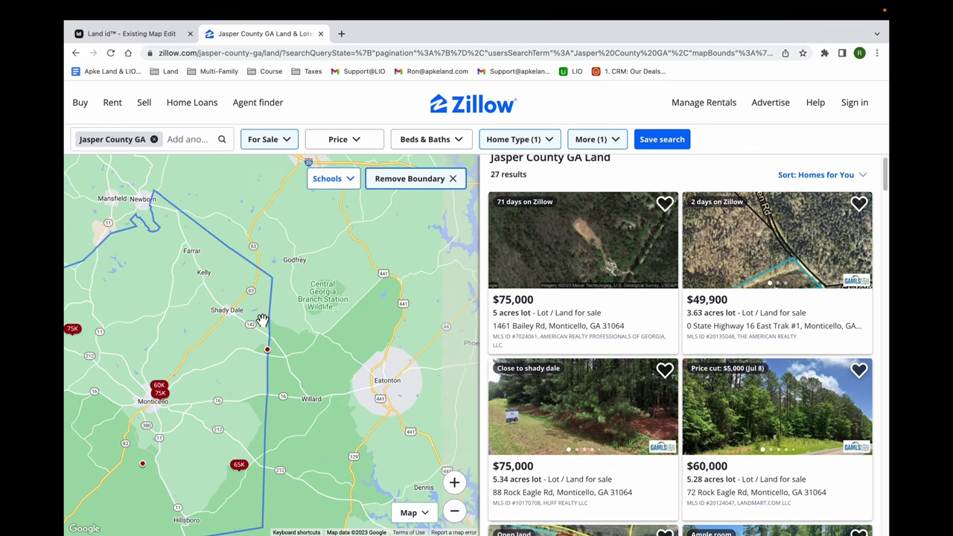
scroll(291, 447, right, 5)
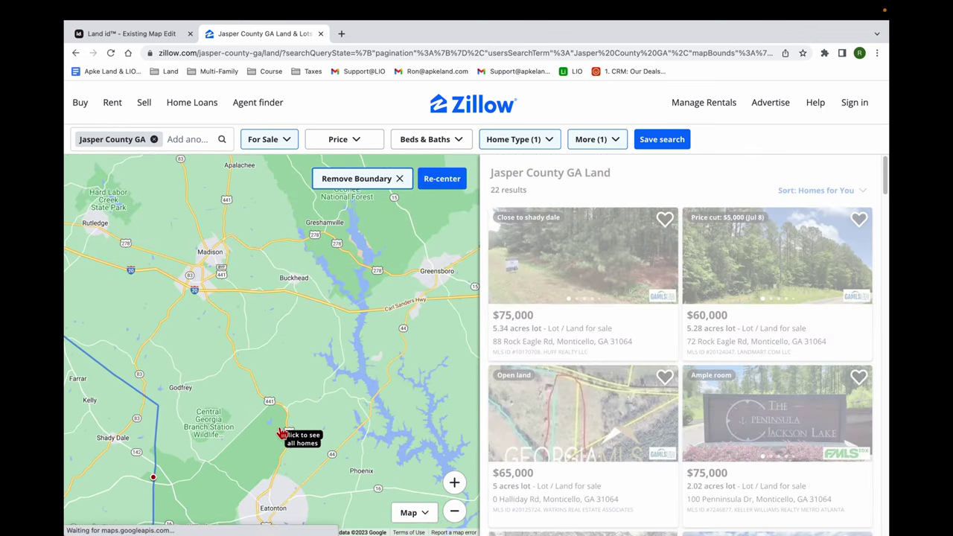
drag(283, 387, 425, 322)
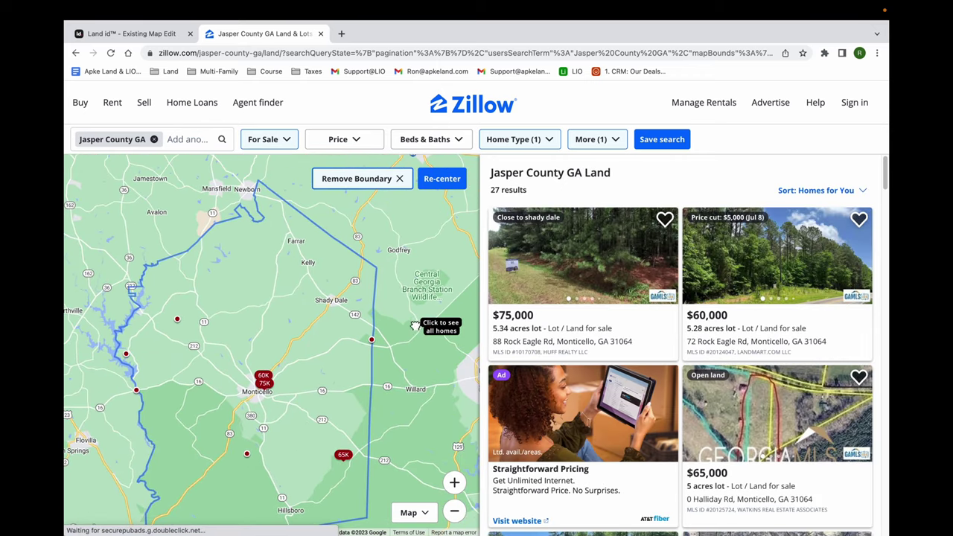
mouse_move(455, 288)
mouse_down()
mouse_move(272, 410)
mouse_move(216, 434)
mouse_move(229, 438)
mouse_move(245, 421)
mouse_move(229, 437)
mouse_up()
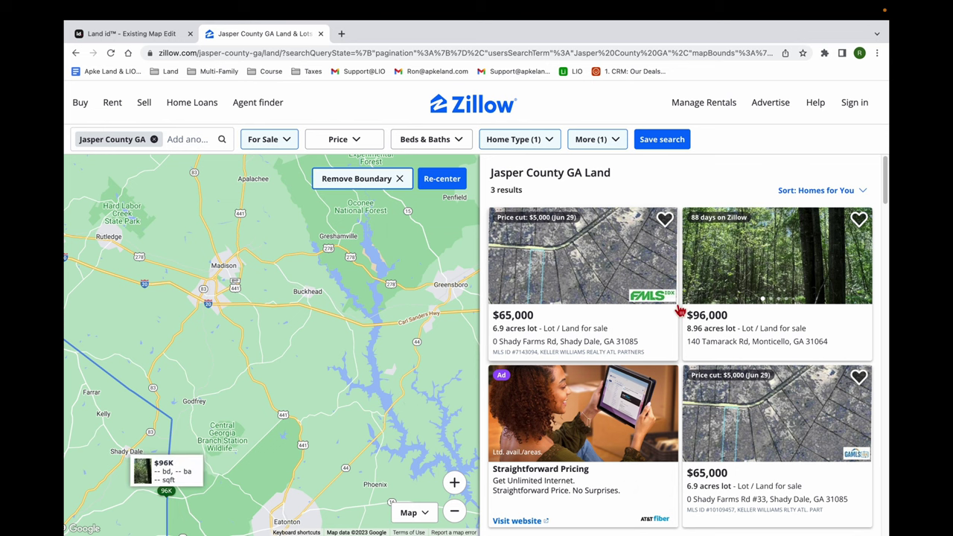
click(560, 284)
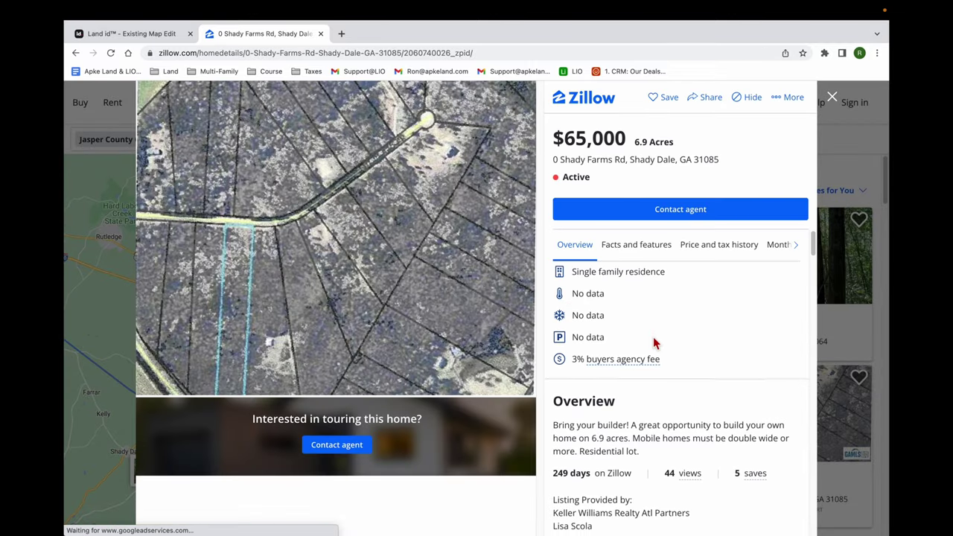
scroll(659, 337, down, 1)
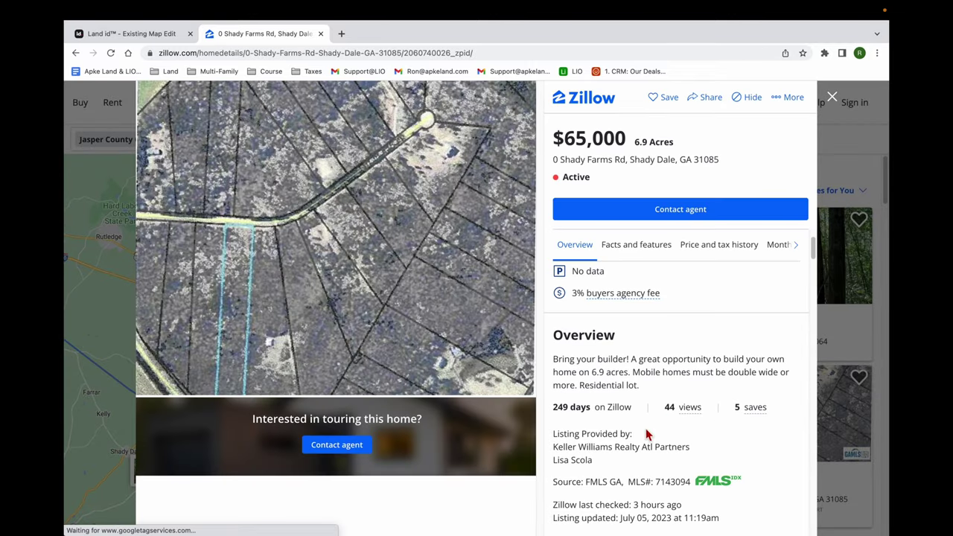
click(856, 397)
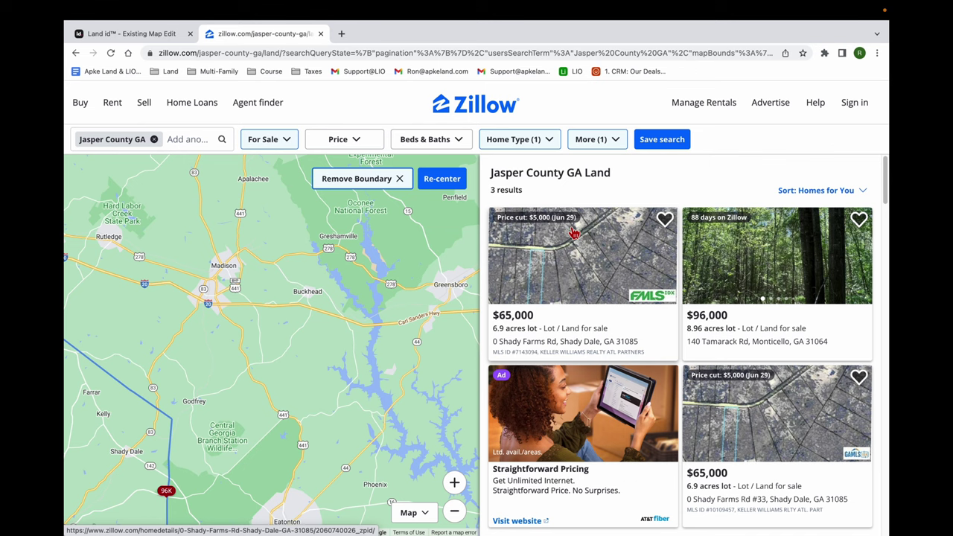
click(808, 191)
click(806, 295)
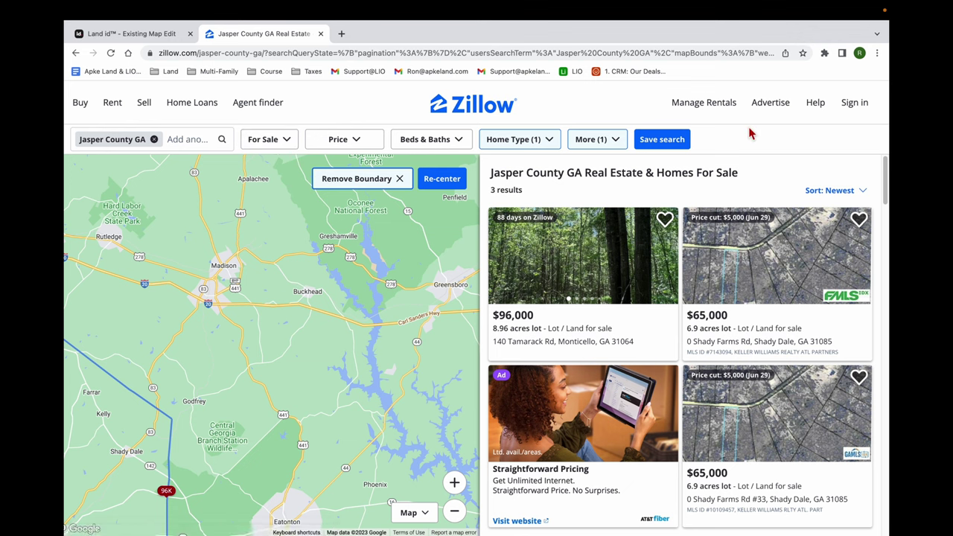
click(271, 140)
click(275, 230)
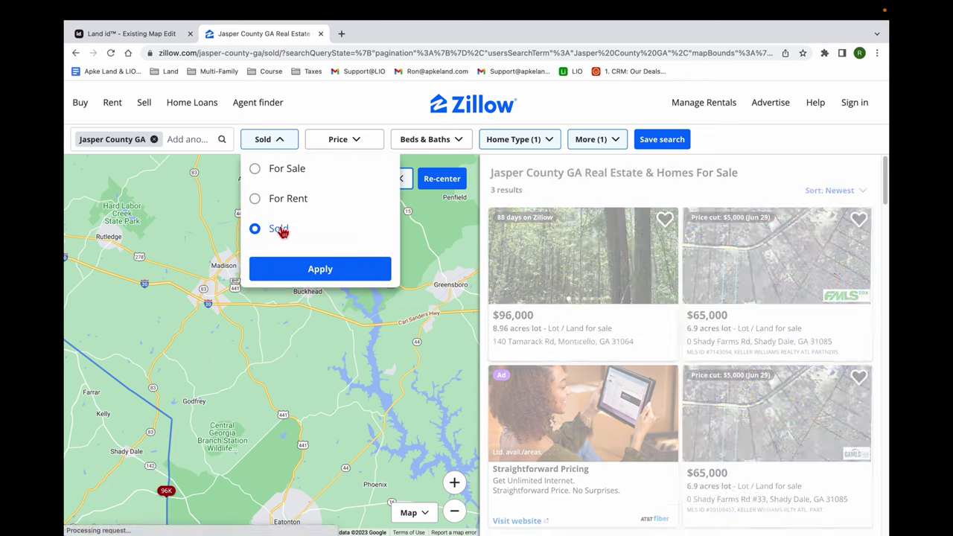
click(789, 153)
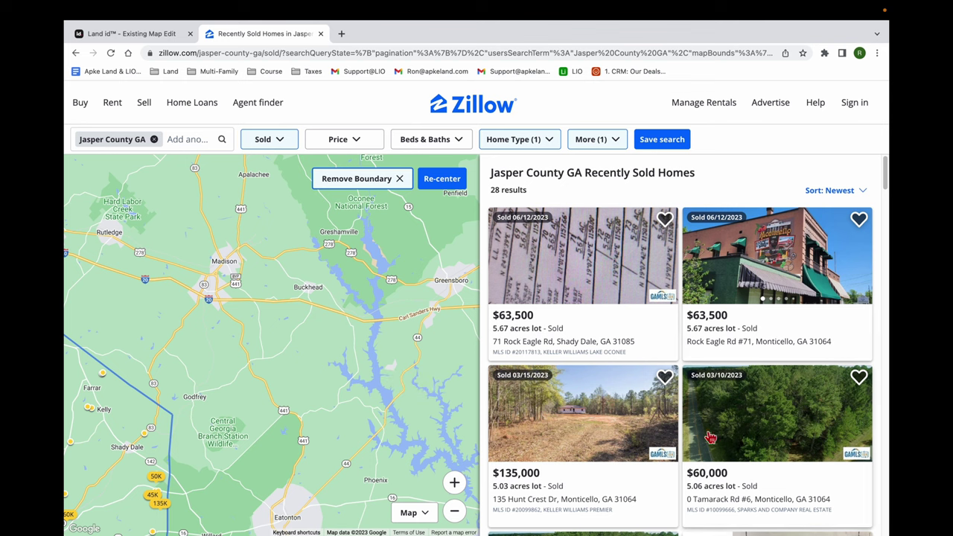
click(556, 430)
scroll(584, 292, down, 10)
scroll(586, 292, down, 1)
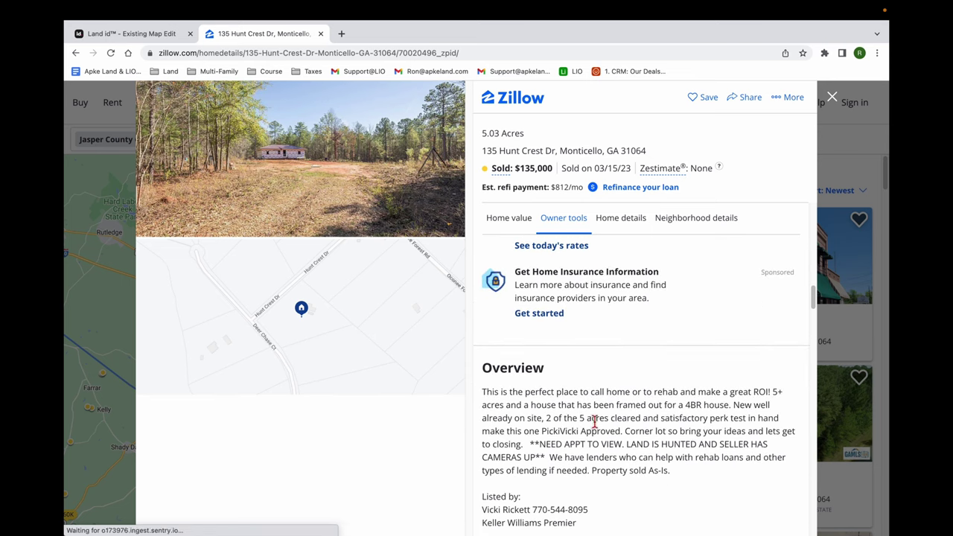
scroll(660, 421, down, 4)
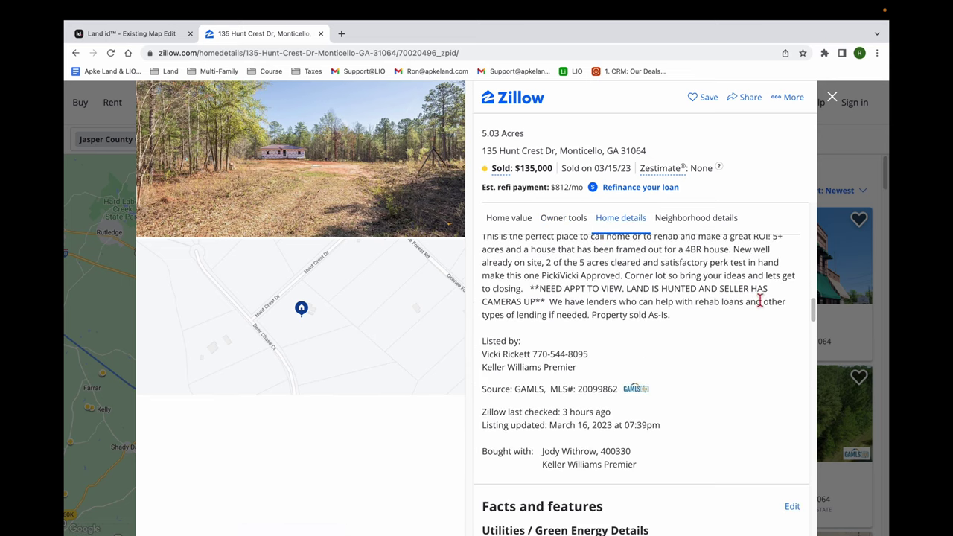
click(872, 339)
Scroll through the 28 recently sold Jasper County lot results.
scroll(655, 298, down, 2)
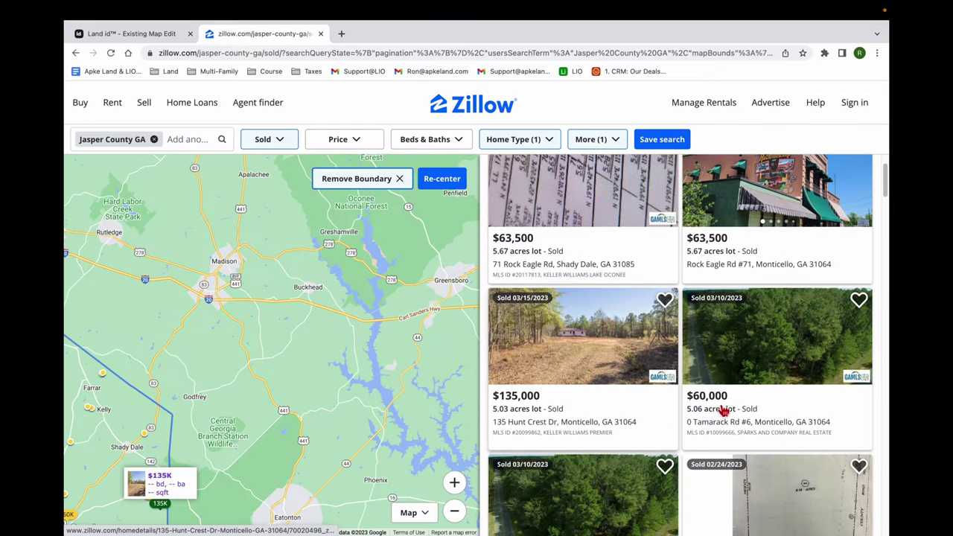
scroll(685, 397, down, 3)
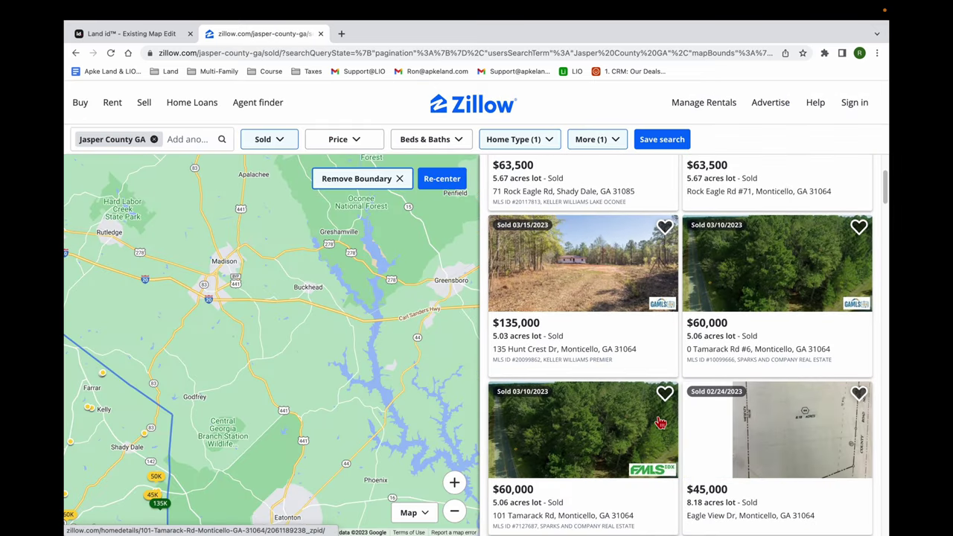
scroll(571, 421, down, 2)
scroll(771, 279, up, 5)
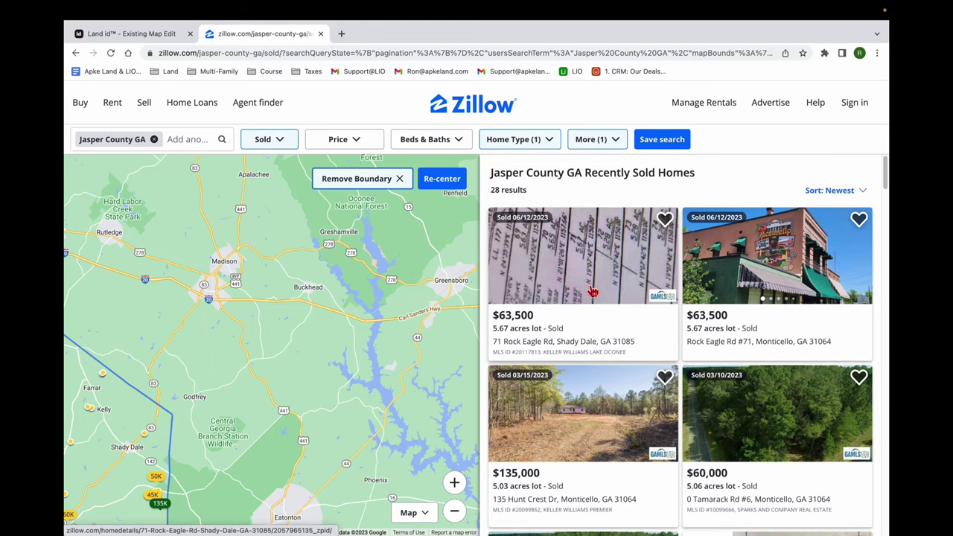
click(724, 443)
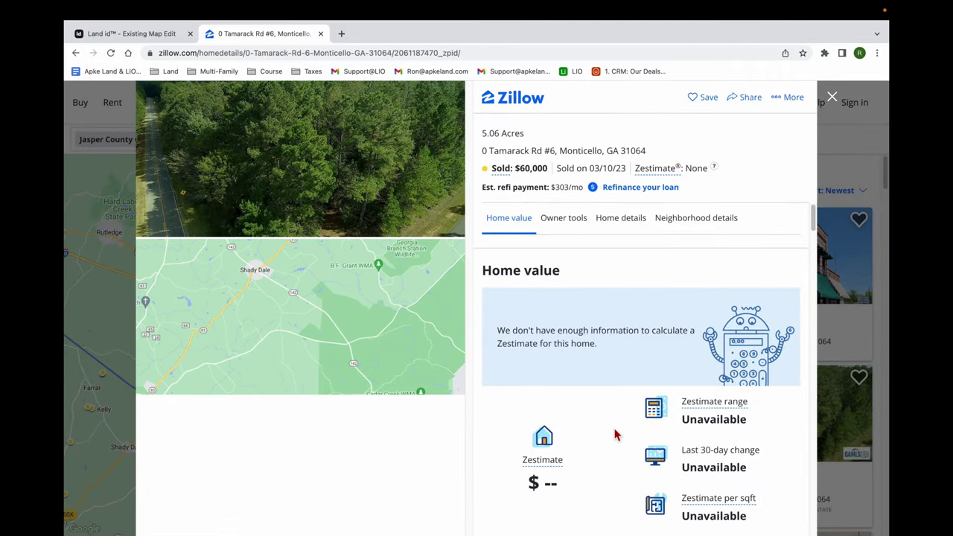
scroll(603, 450, down, 8)
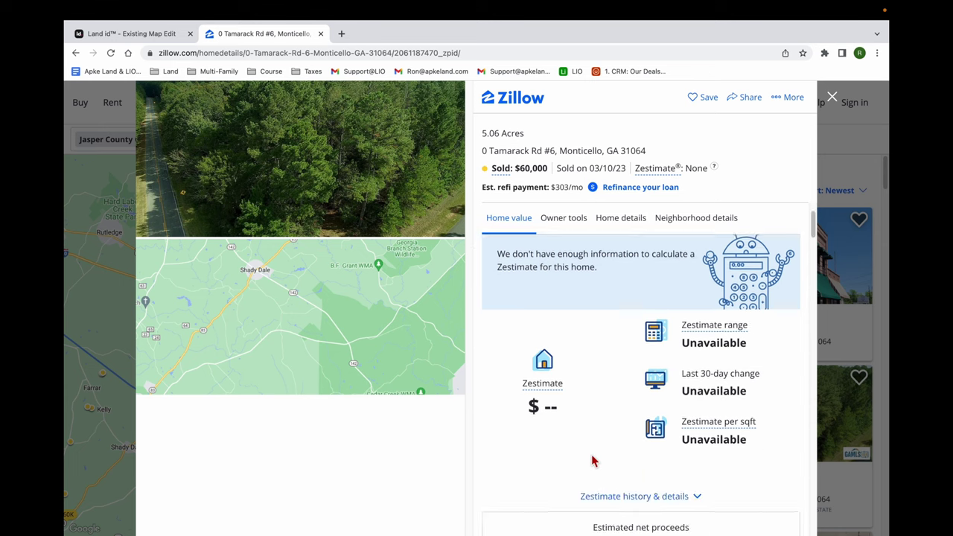
scroll(602, 454, down, 6)
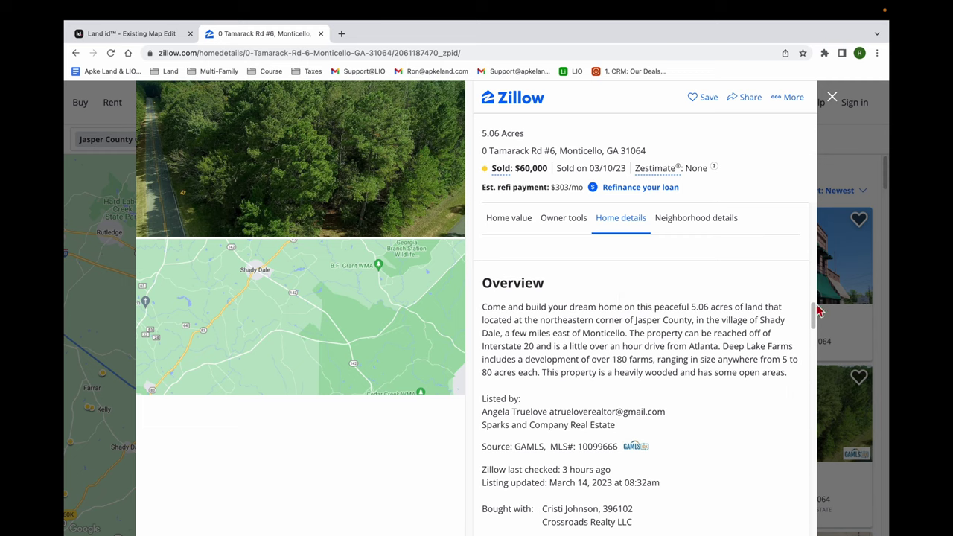
drag(596, 346, 697, 347)
click(710, 381)
scroll(656, 339, down, 5)
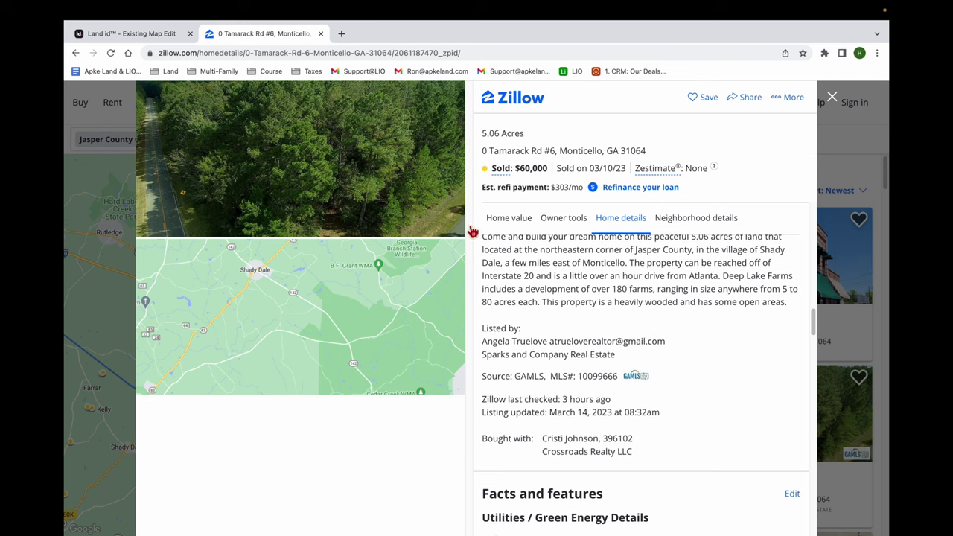
scroll(726, 468, down, 3)
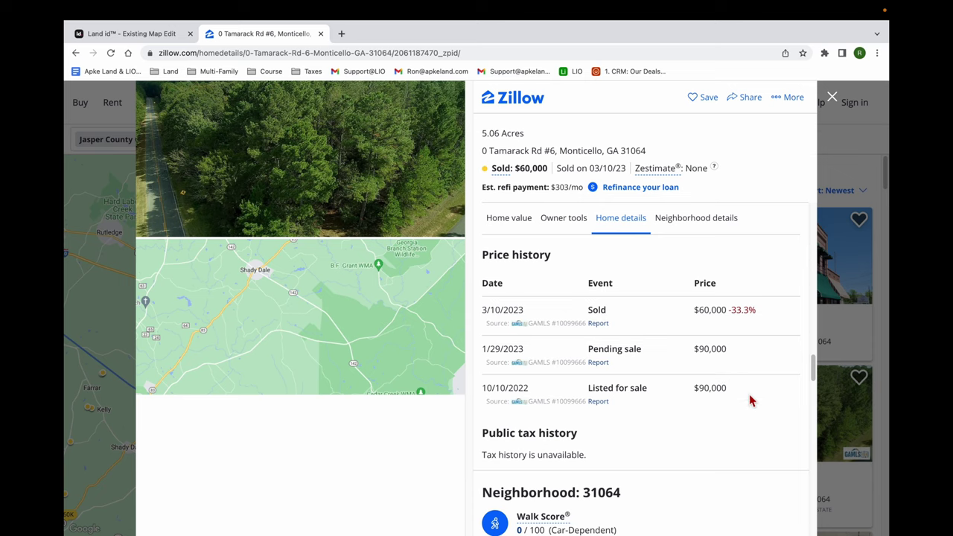
drag(728, 392, 498, 364)
click(799, 419)
click(838, 307)
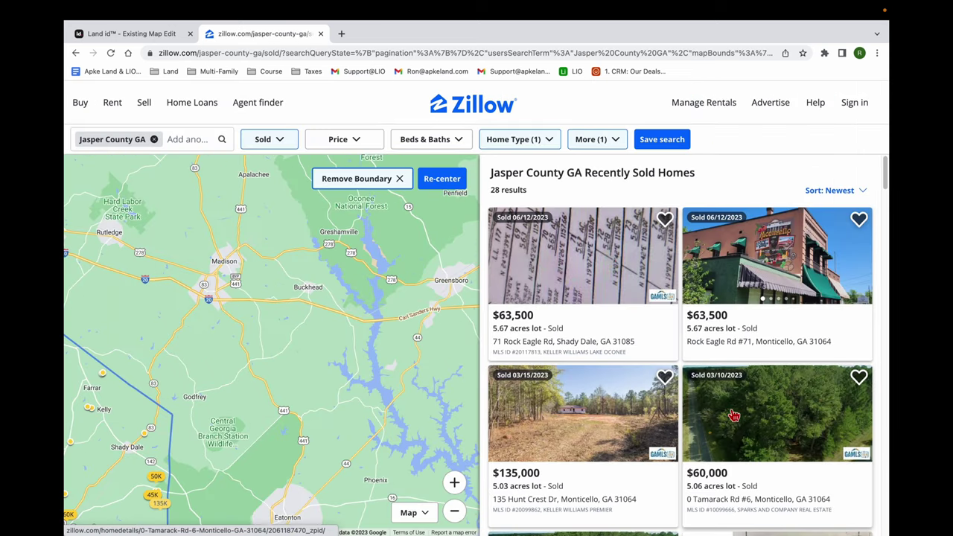
click(733, 415)
click(840, 400)
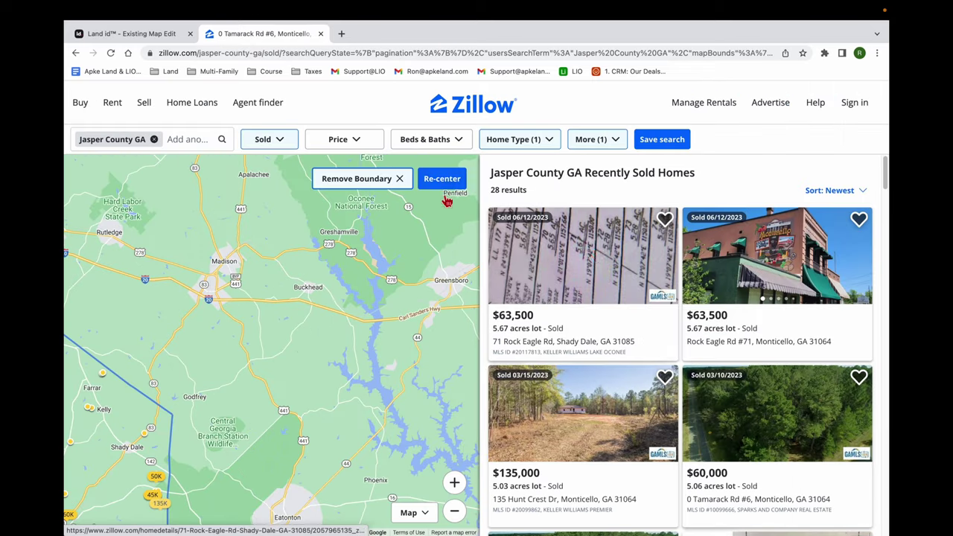
click(573, 261)
scroll(570, 331, down, 2)
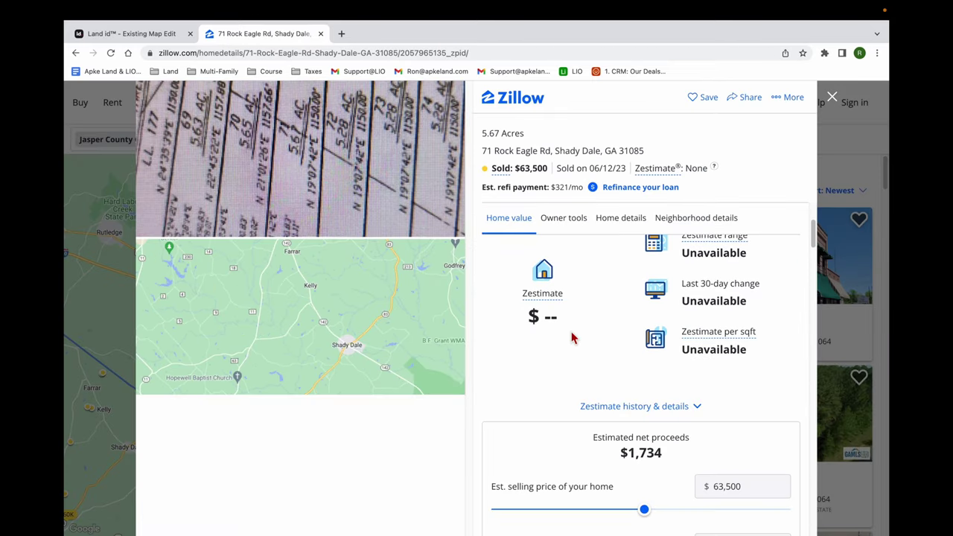
drag(590, 171, 629, 177)
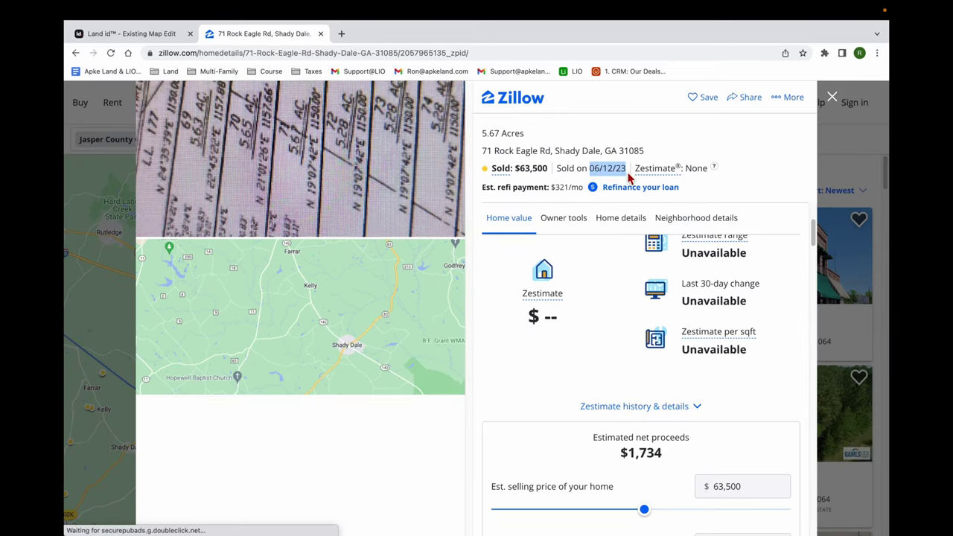
click(669, 146)
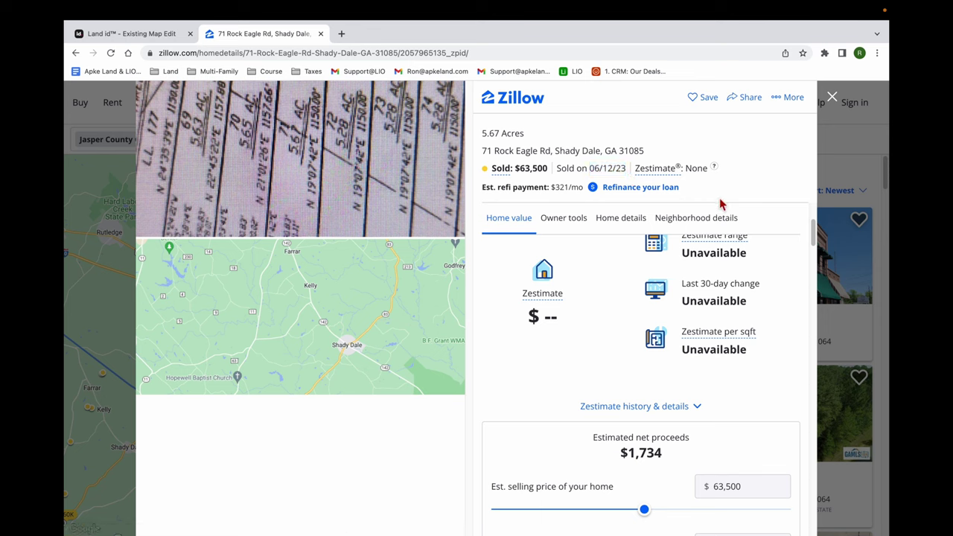
scroll(776, 366, down, 10)
scroll(704, 392, down, 5)
scroll(721, 372, up, 5)
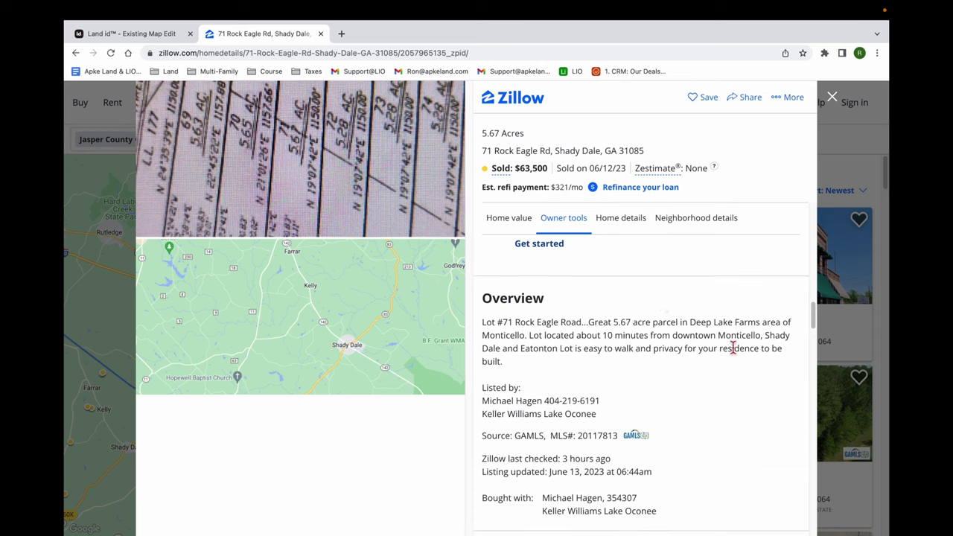
scroll(674, 357, down, 10)
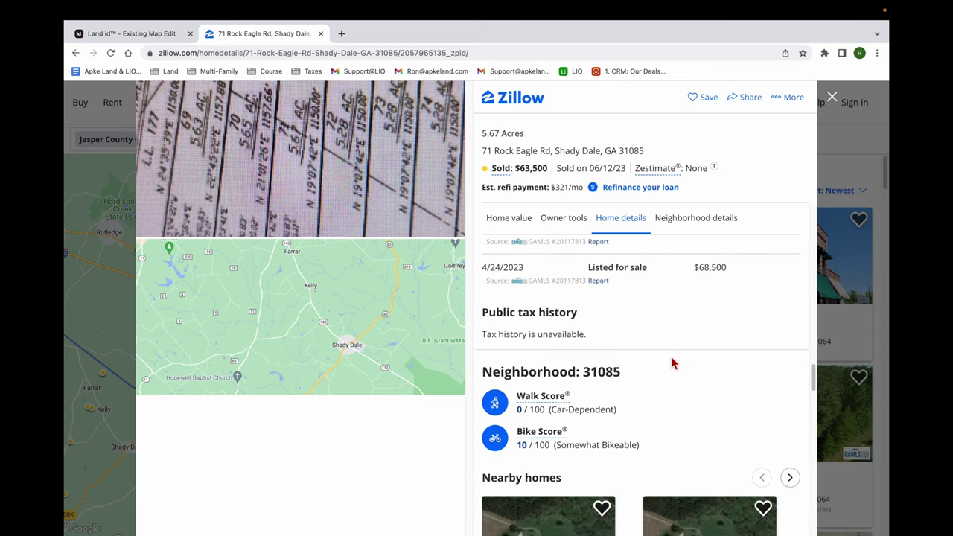
scroll(671, 362, up, 1)
drag(745, 382, 488, 343)
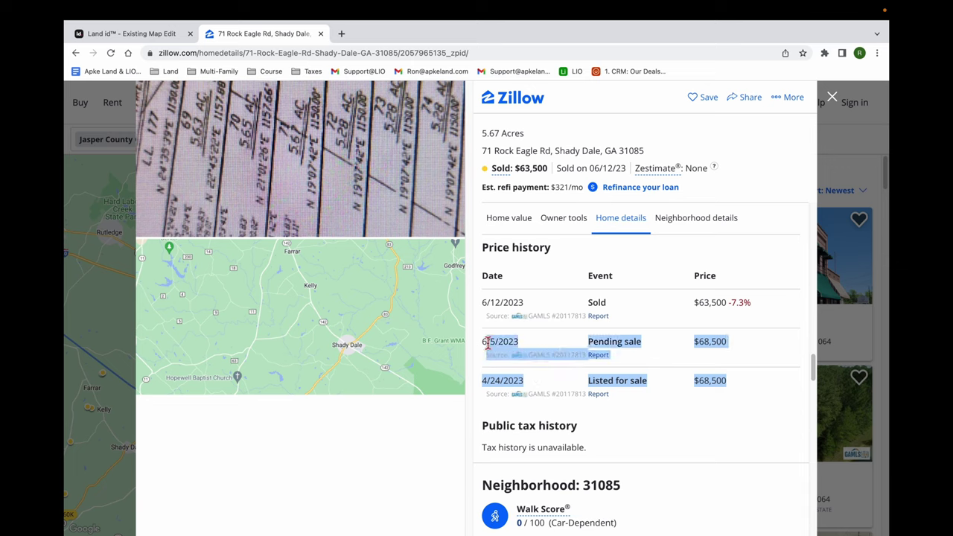
click(749, 409)
drag(518, 383, 497, 337)
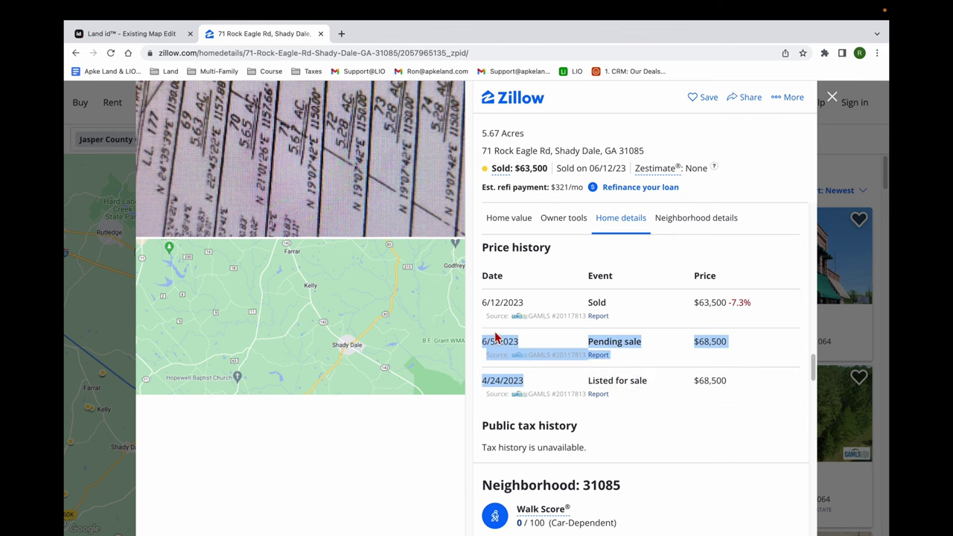
click(832, 353)
scroll(779, 379, down, 5)
scroll(779, 378, down, 1)
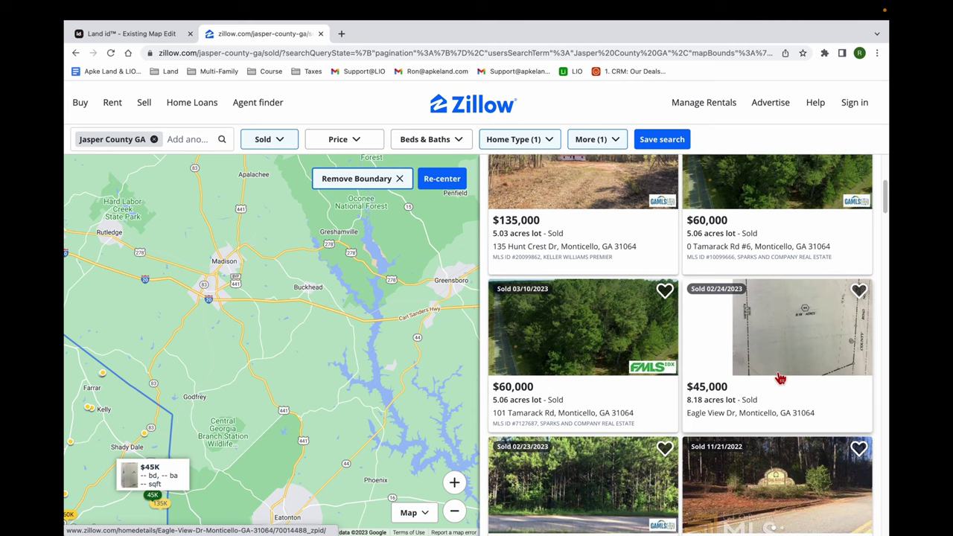